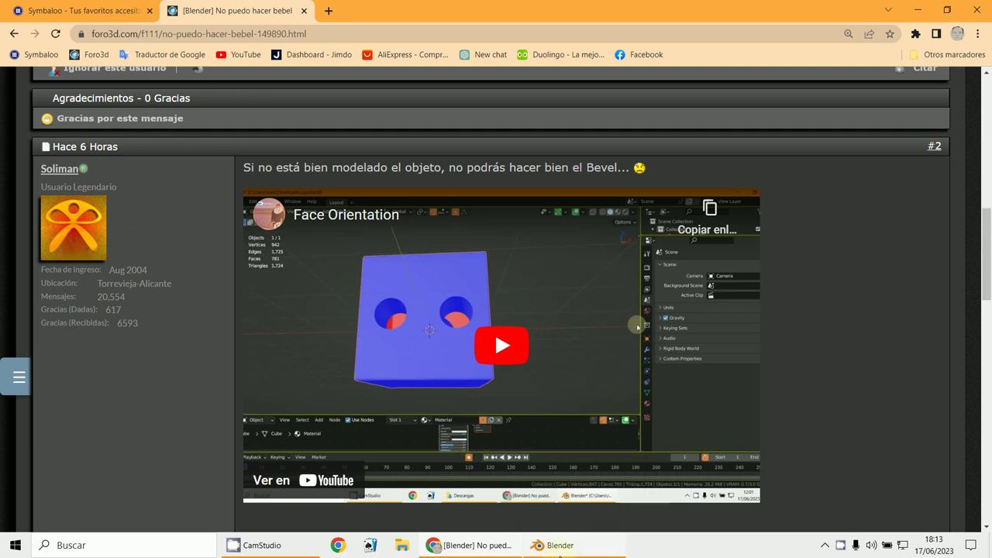
Switch to Blender and delete the default cube from the scene
left_click(555, 552)
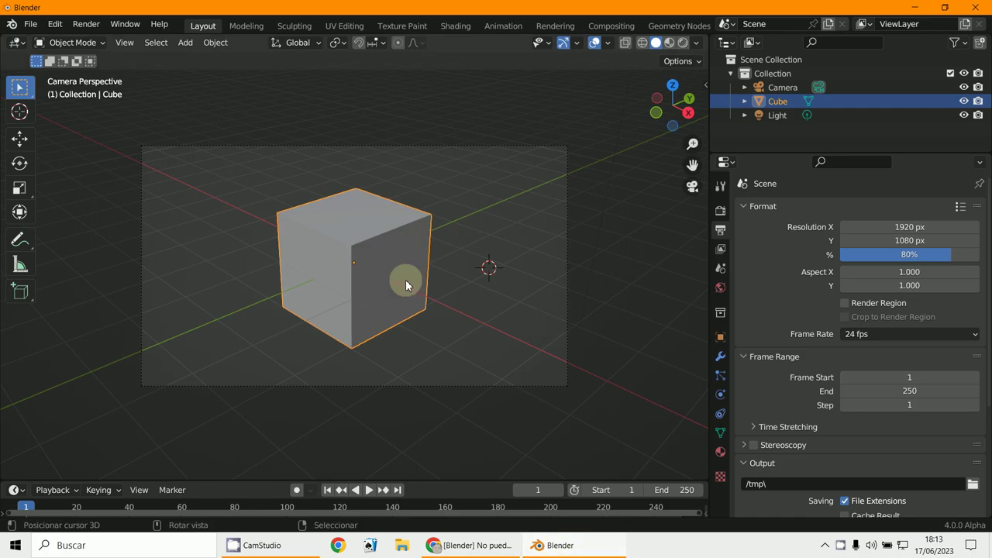
key("KP_7")
scroll(406, 279, "up", 3)
key("x")
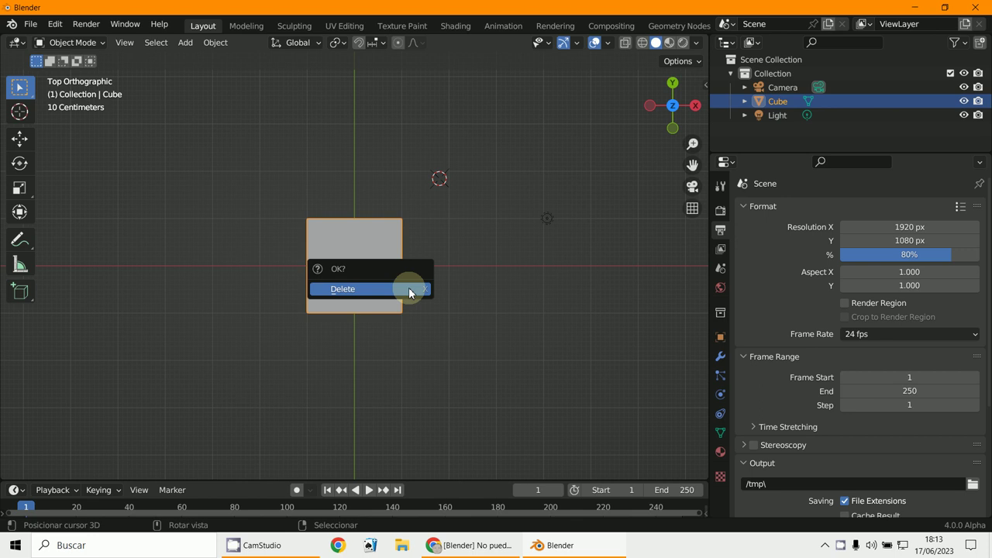
left_click(409, 289)
scroll(403, 283, "down", 5)
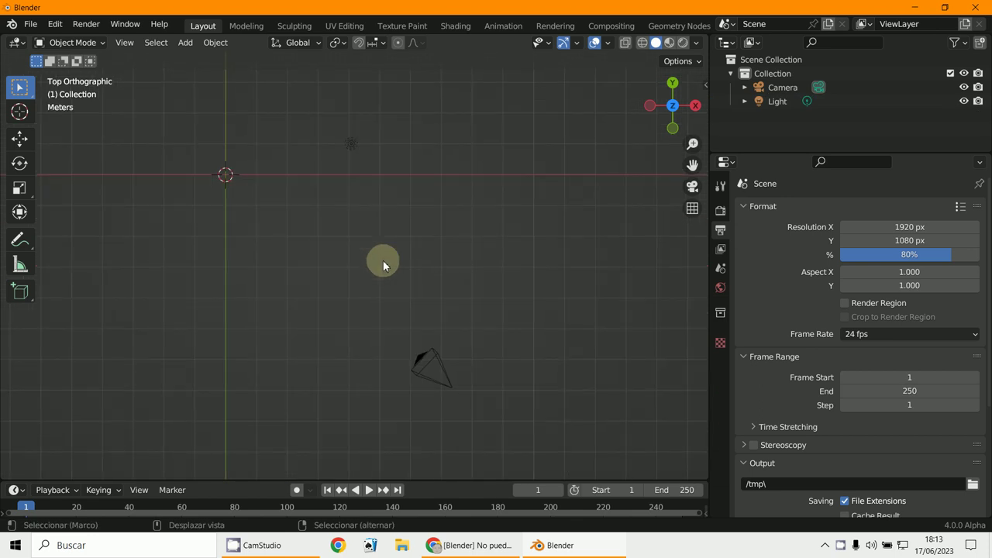
middle_click_drag(383, 260, 459, 308, "shift")
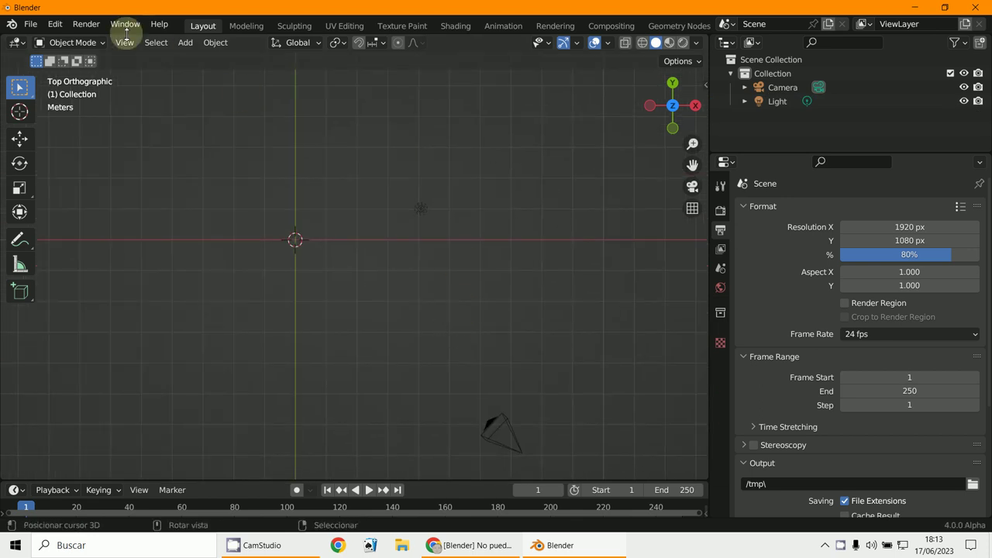
Search the add-ons in the preferences for "extra" and expand the details of Add Mesh: Extra Objects
left_click(55, 24)
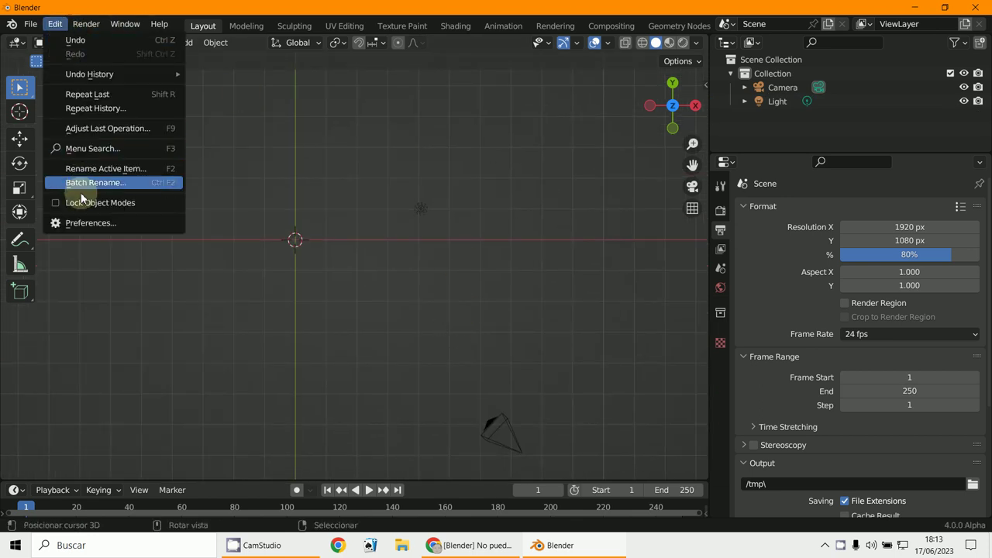
left_click(83, 224)
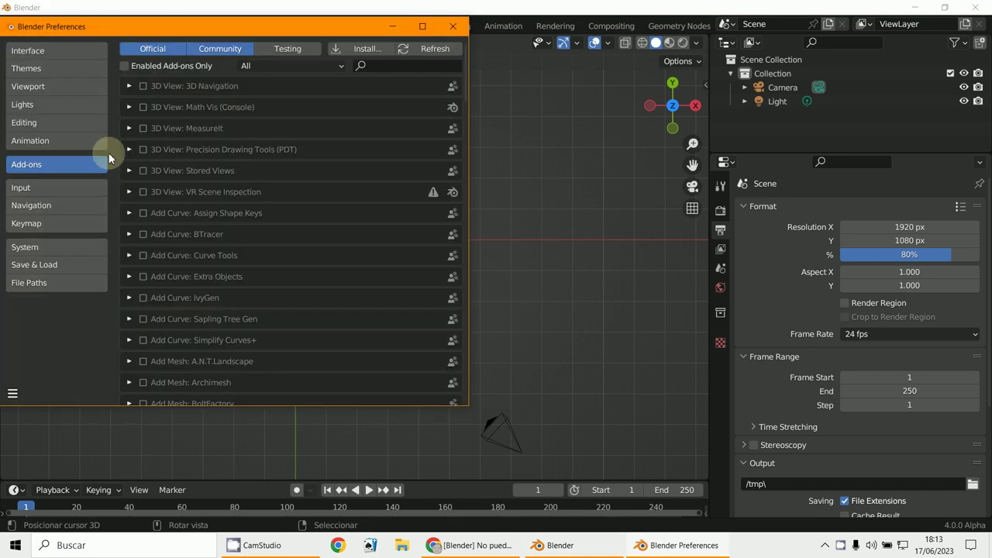
left_click(259, 66)
left_click(437, 62)
type("extra")
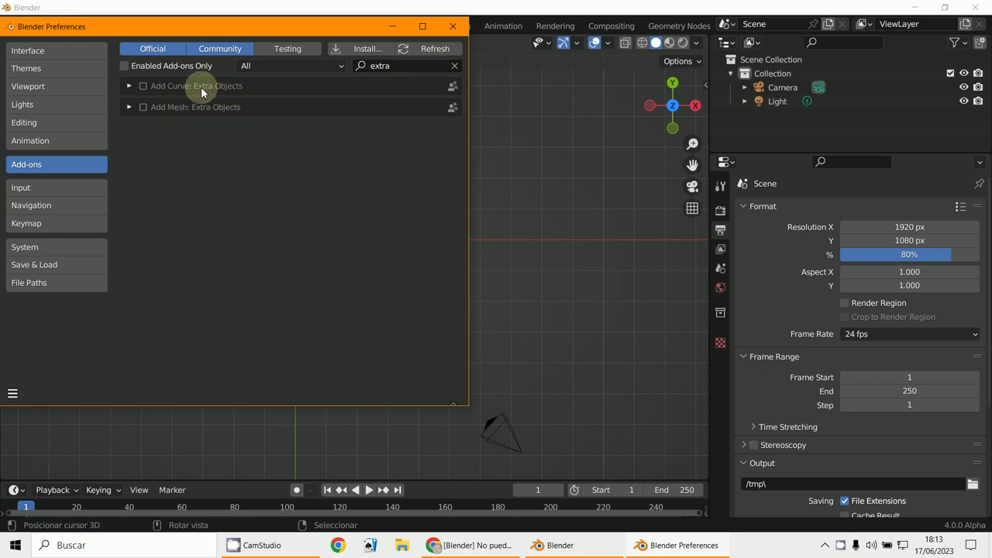
left_click(125, 109)
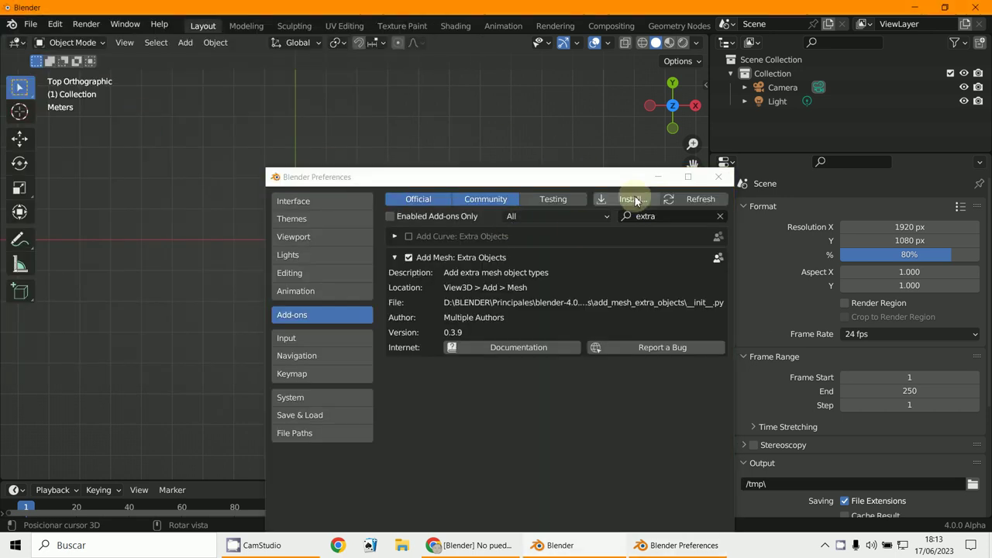
Disable the Add Mesh: Extra Objects add-on, minimise the preferences and look through the mesh types available to add
left_click(409, 257)
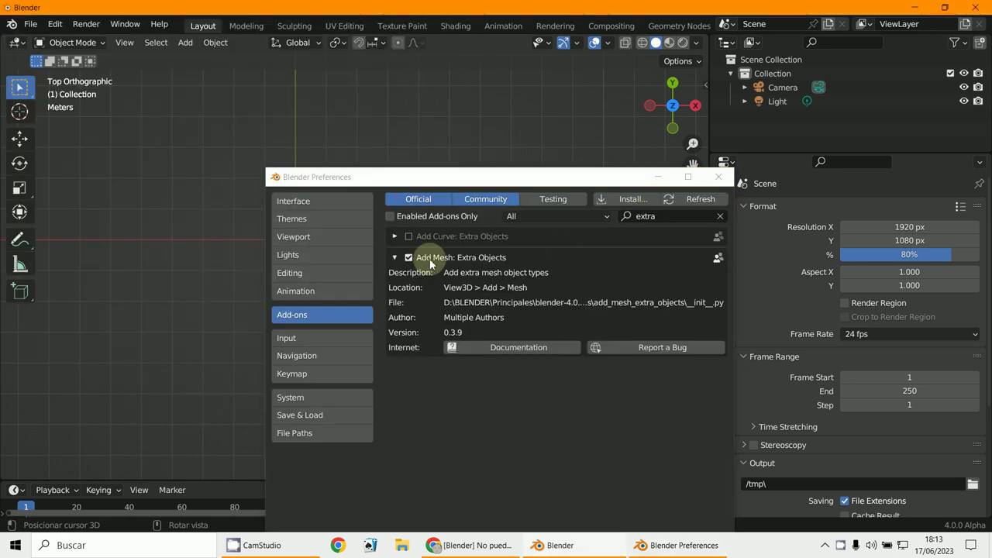
left_click(429, 258)
left_click(409, 258)
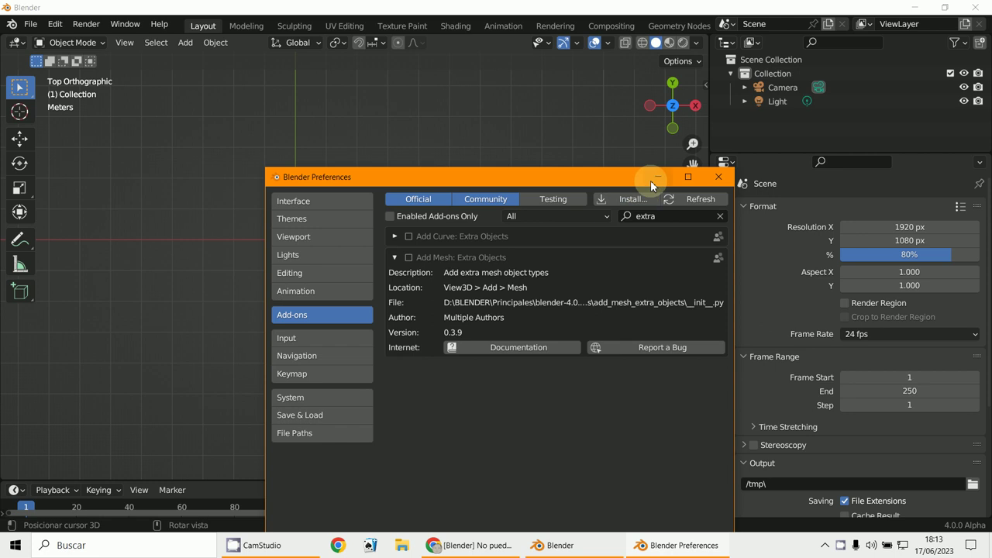
left_click(656, 178)
left_click(186, 42)
mouse_move(190, 61)
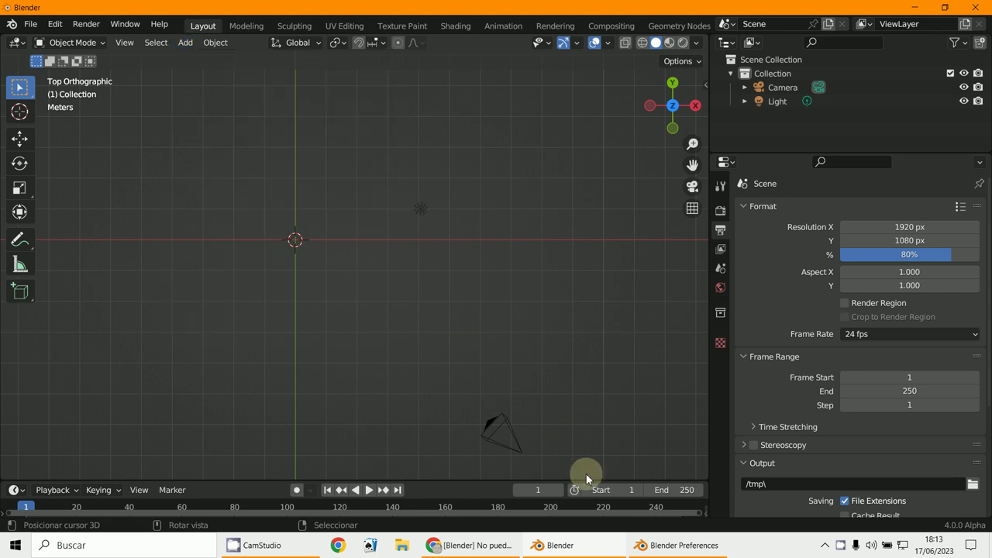
Enable the Add Mesh: Extra Objects and Add Curve: Extra Objects add-ons, and save the preferences
left_click(688, 553)
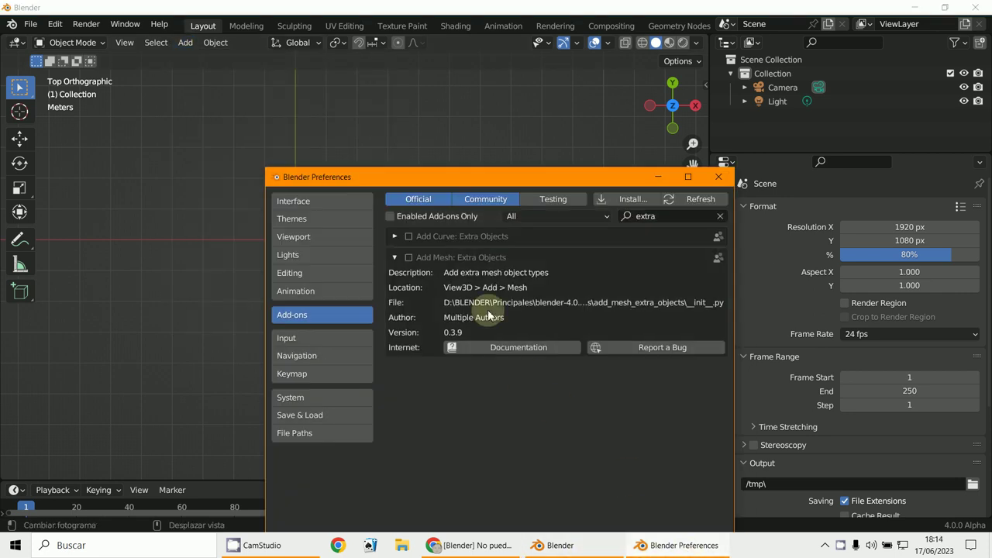
left_click(409, 257)
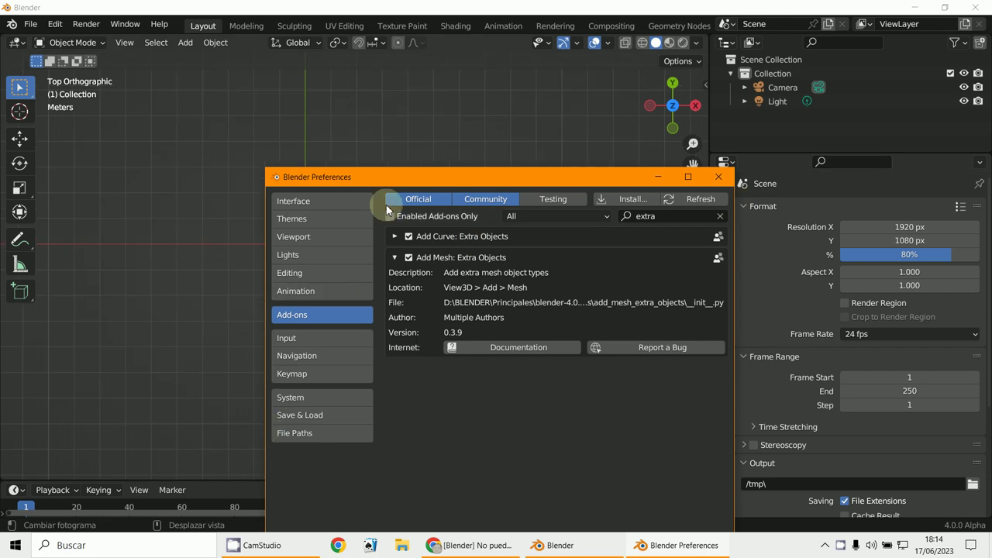
left_click_drag(388, 183, 424, 96)
left_click(314, 456)
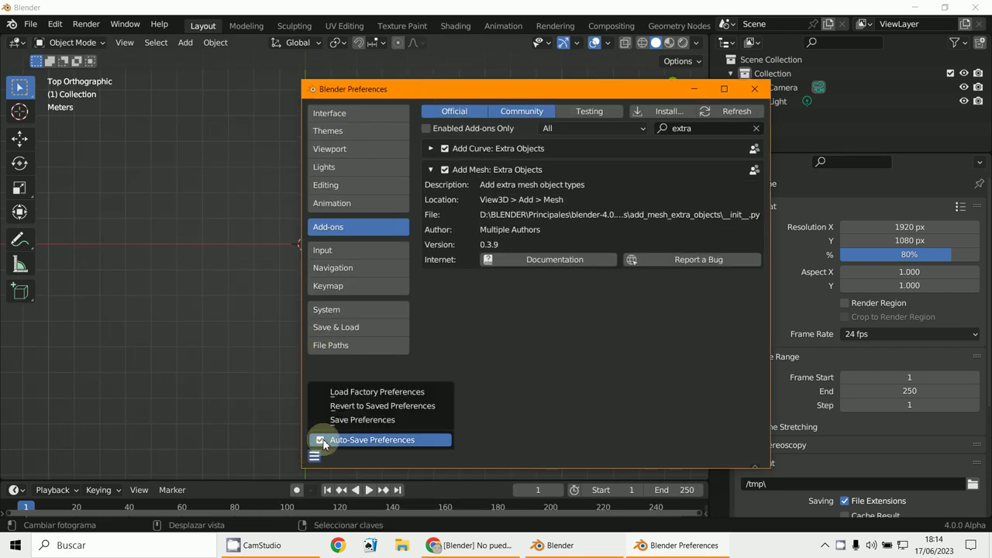
left_click(354, 421)
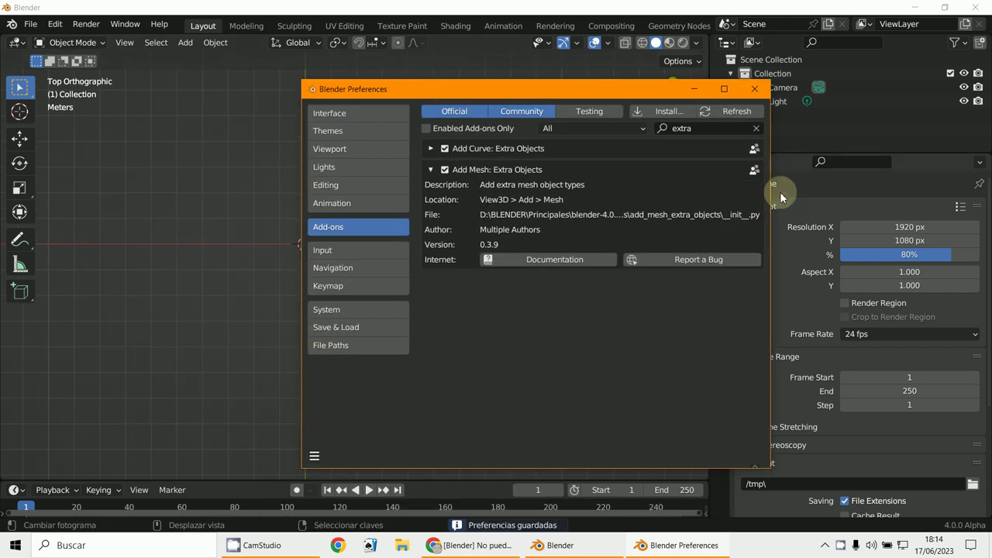
left_click(754, 89)
Add a Pipe Y-Joint mesh at the world origin and view it from the front
left_click(186, 41)
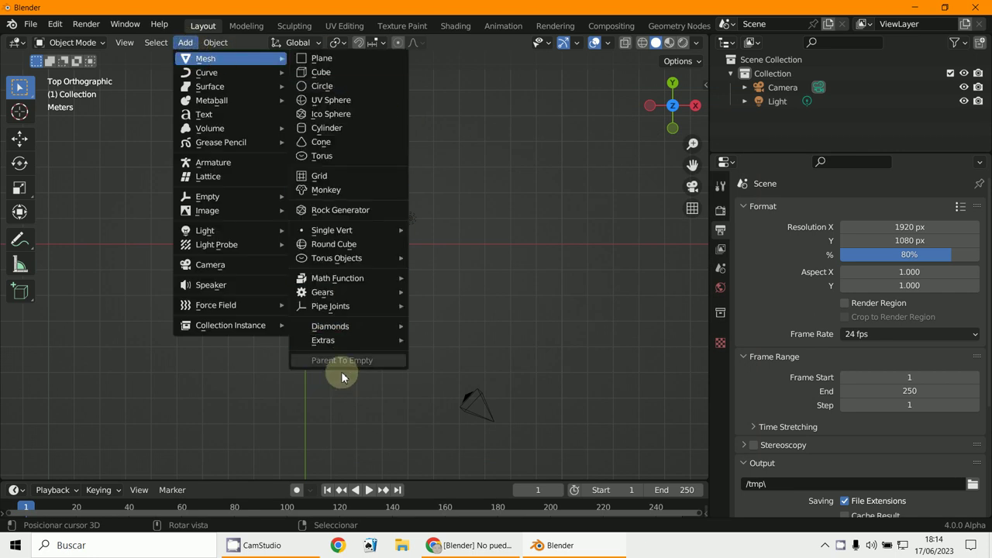
mouse_move(326, 310)
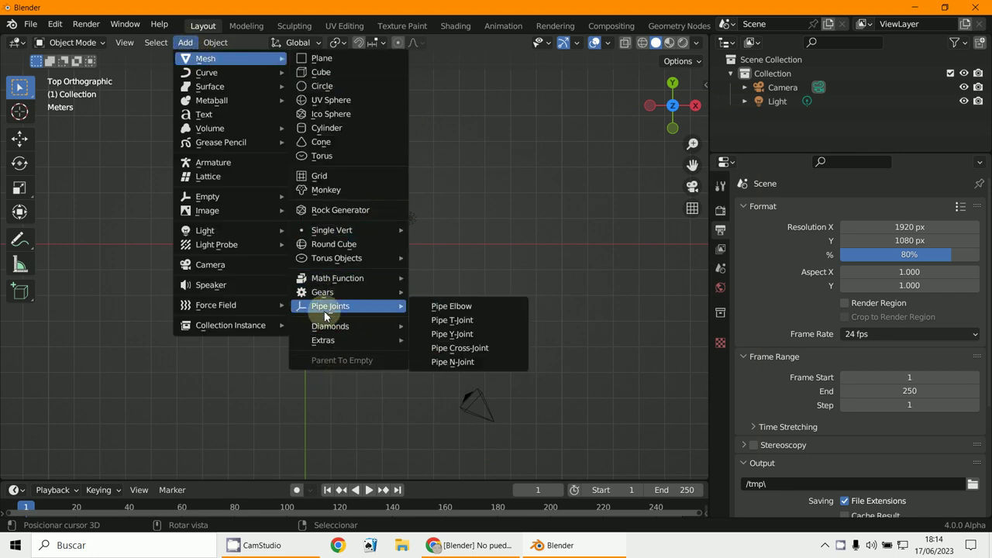
left_click(461, 335)
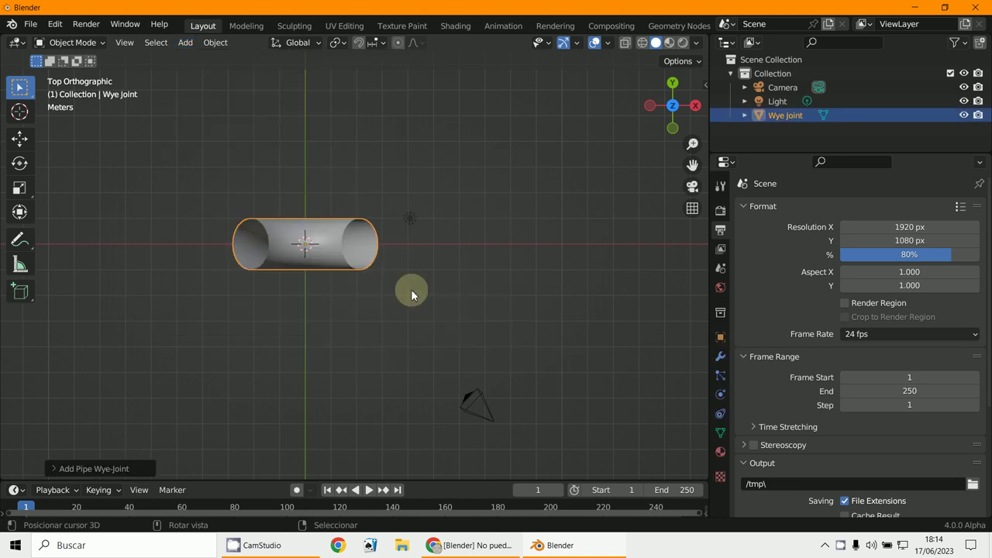
key("KP_1")
scroll(411, 290, "down", 5)
scroll(435, 231, "up", 2)
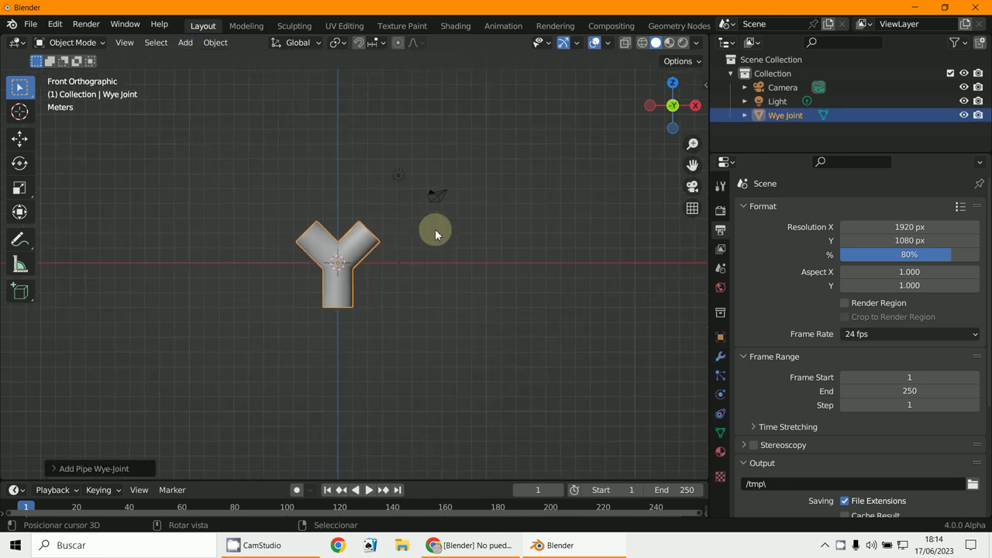
Rotate the Y-joint a quarter turn in the side view so it lies flat on the ground plane
key("KP_3")
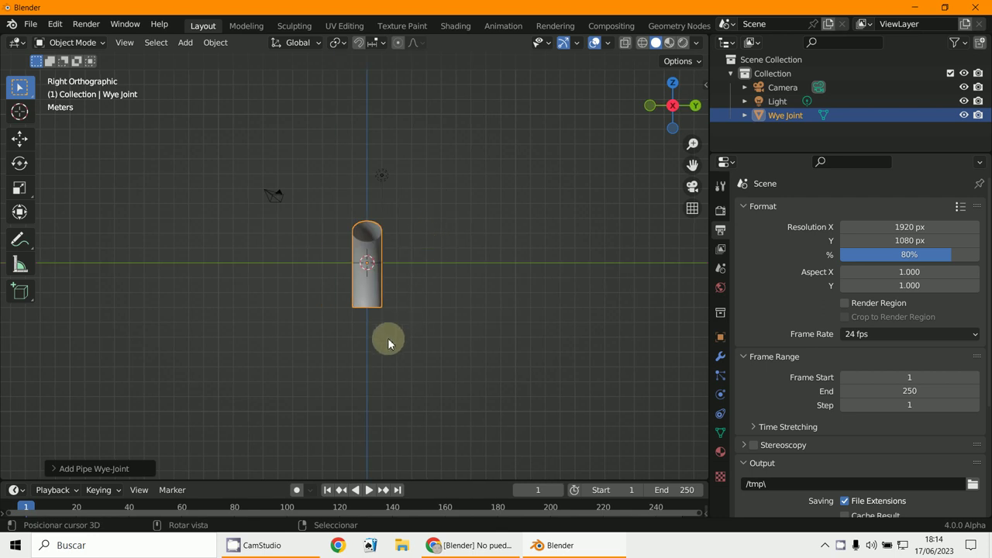
key("r")
left_click(425, 248)
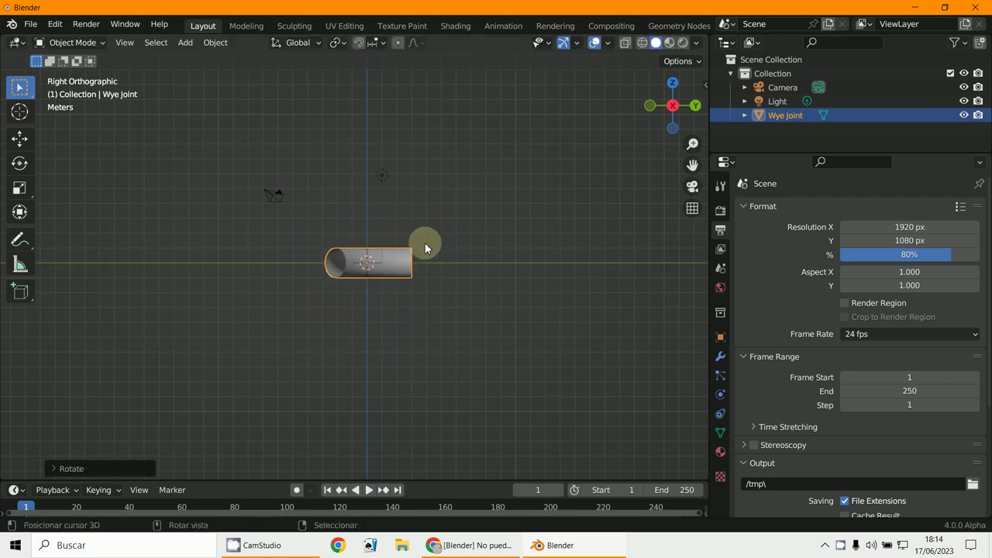
middle_click_drag(425, 248, 420, 288)
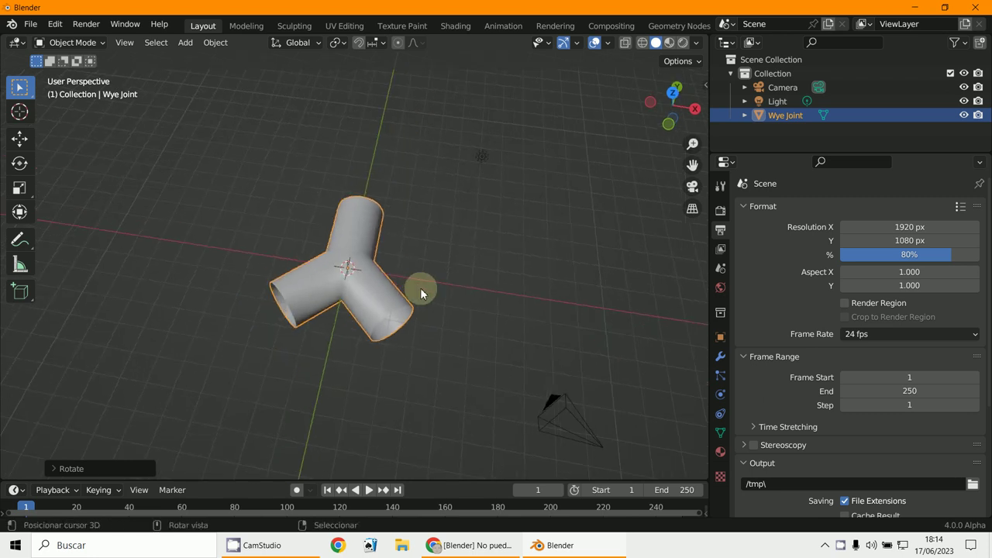
key("KP_7")
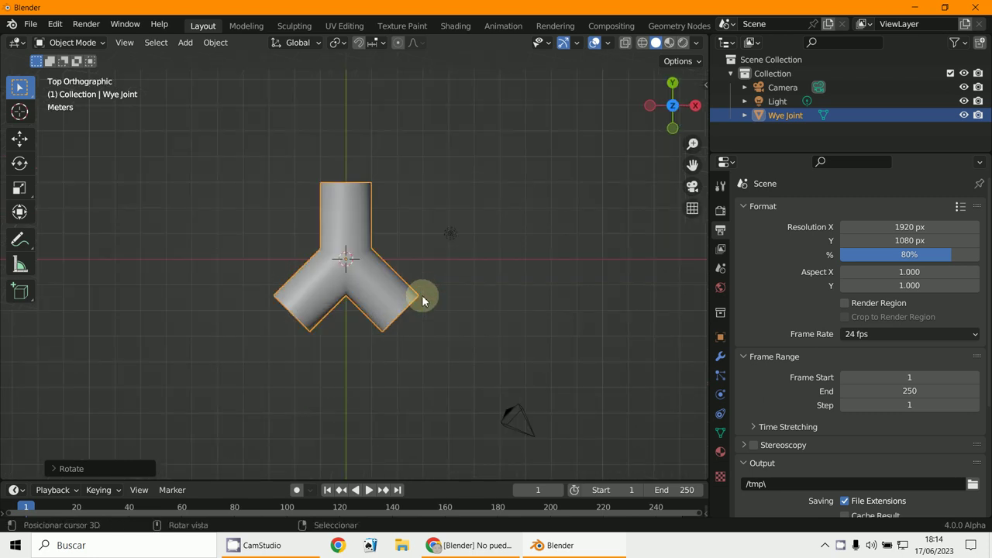
Rotate the Y-joint half a turn in the side view so its two arms point along positive Y
key("KP_3")
key("r")
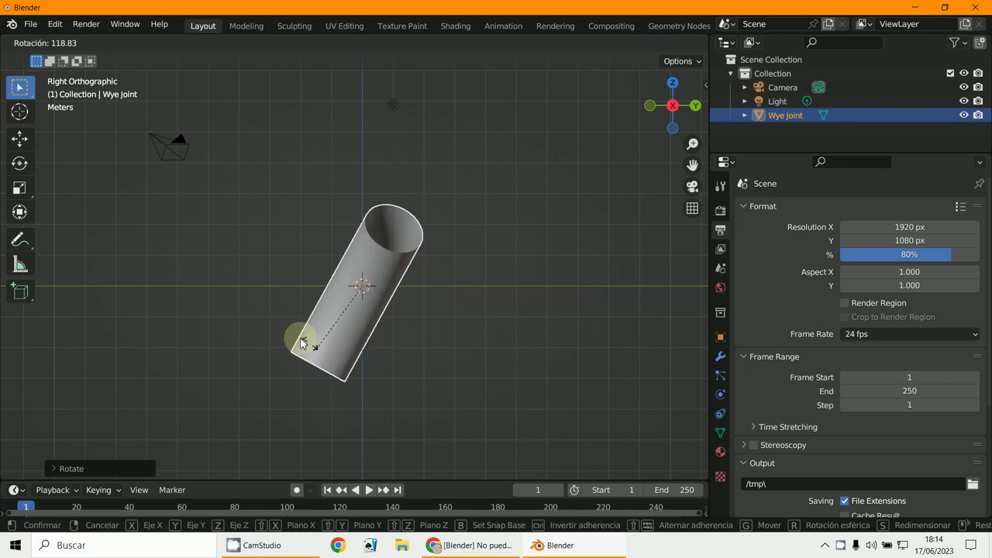
left_click(255, 281)
key("KP_7")
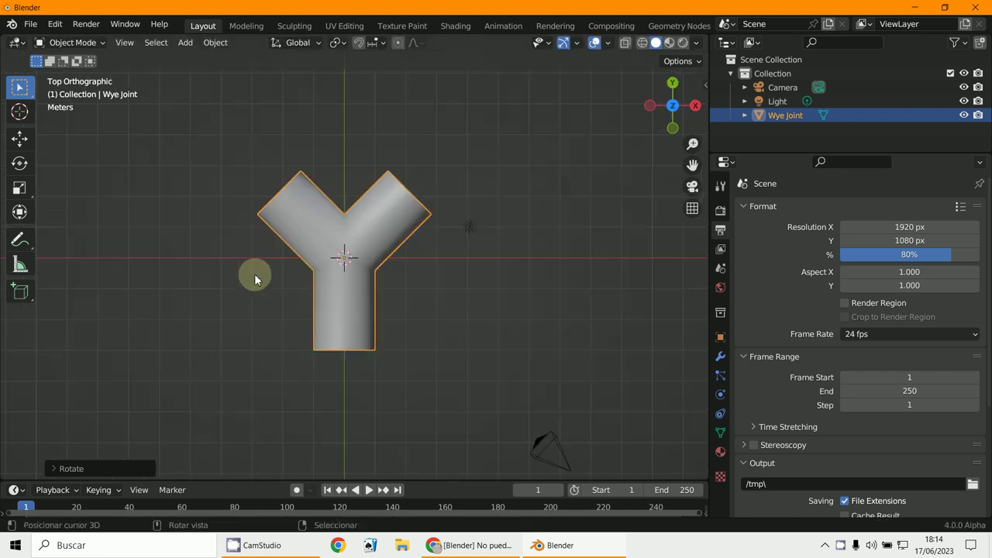
middle_click_drag(354, 324, 363, 376, "shift")
In Edit Mode with edge selection, rotate the end edge loop of the Y-joint's right arm parallel to the X axis
left_click(84, 41)
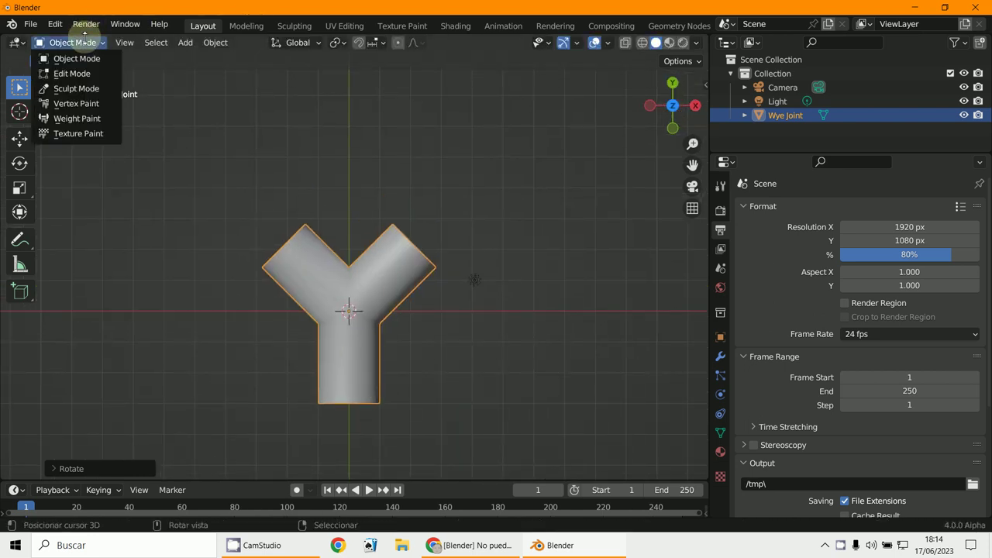
left_click(70, 73)
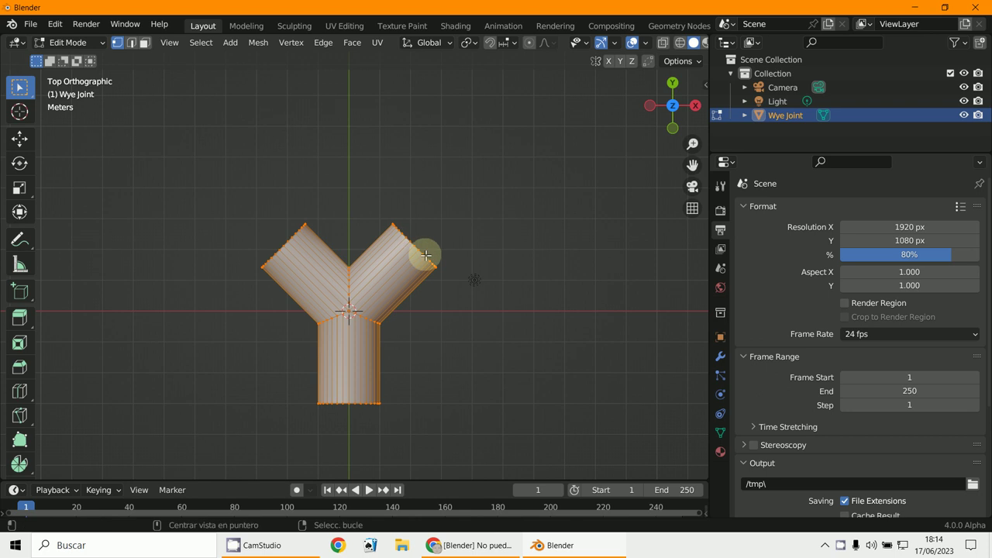
key("alt+a")
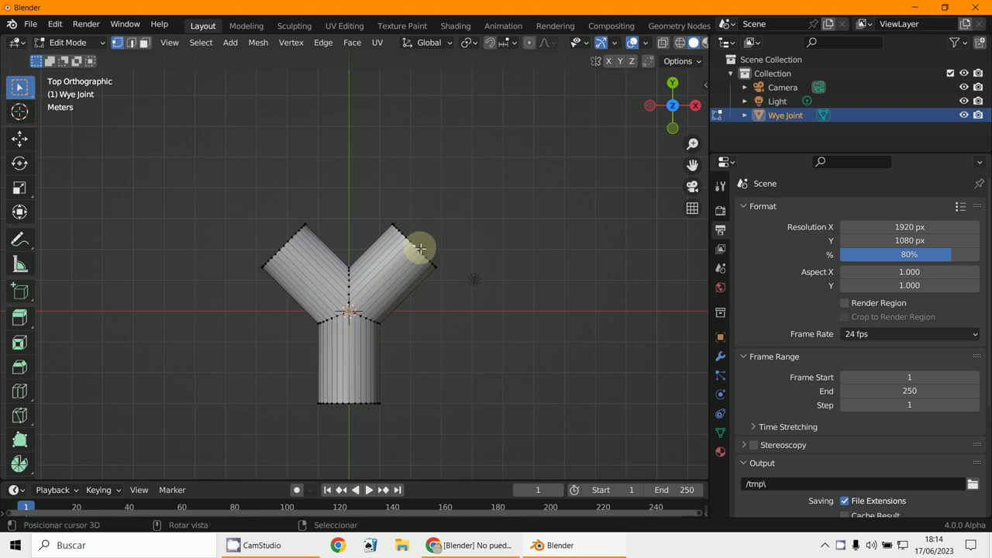
left_click(131, 43)
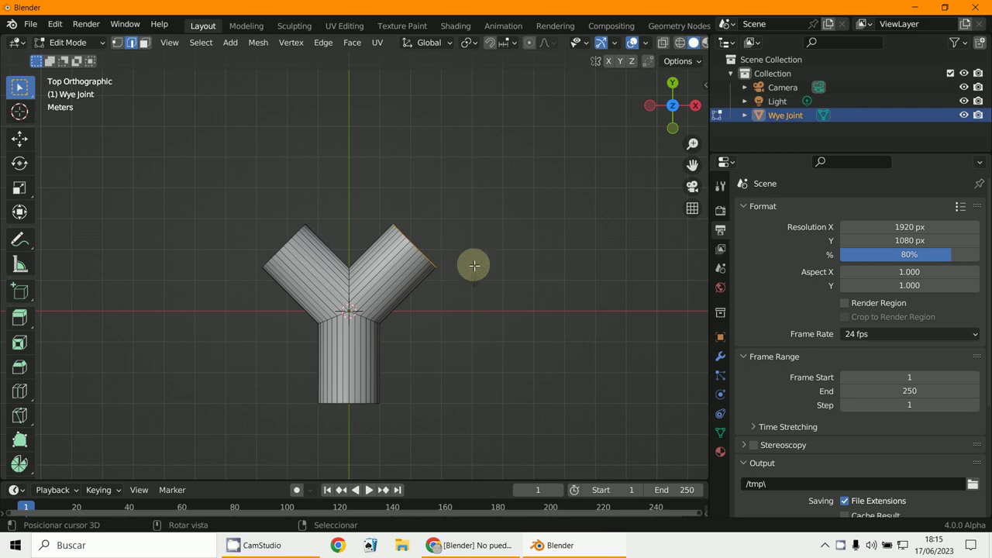
key("r")
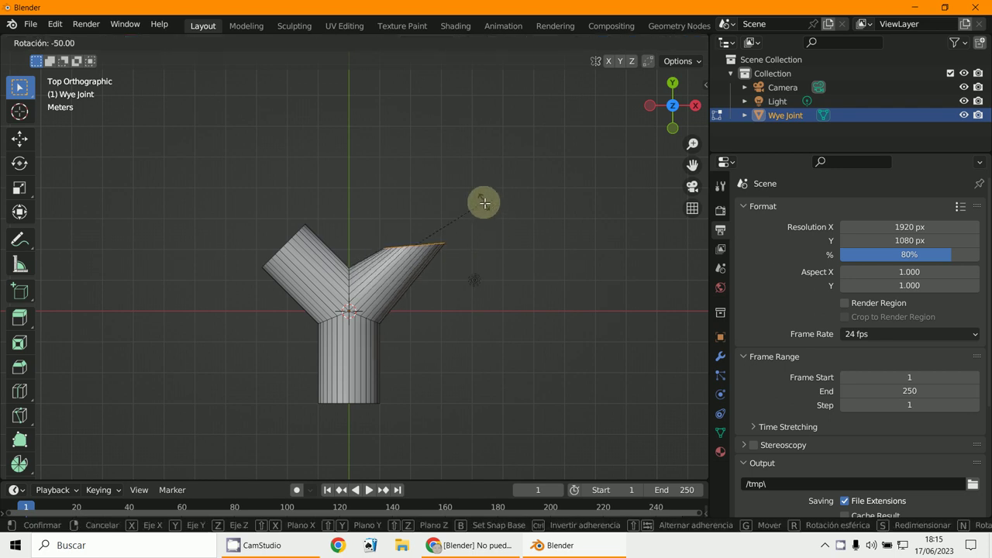
left_click(484, 206)
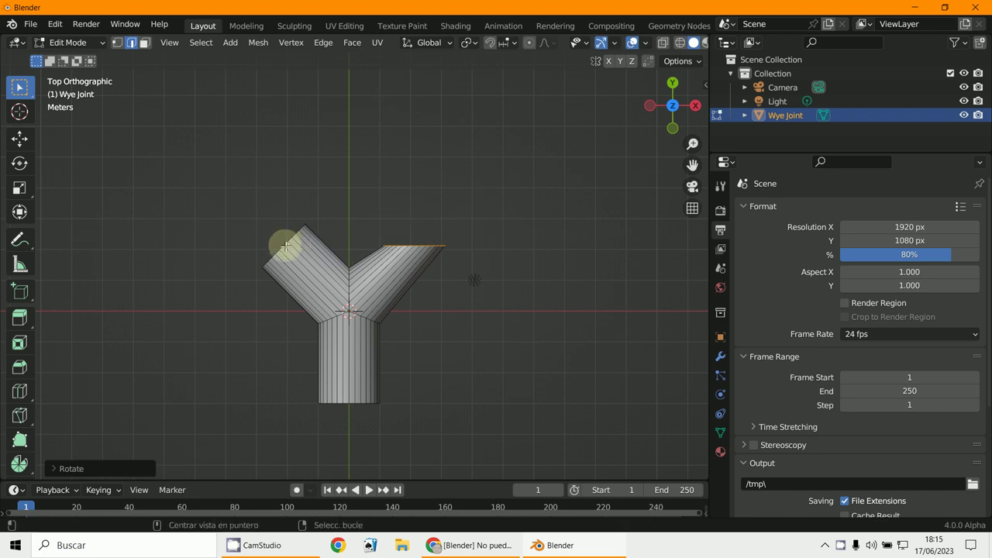
Rotate the end edge loop of the Y-joint's left arm 45 degrees so it is parallel to the X axis
left_click(289, 242, "alt")
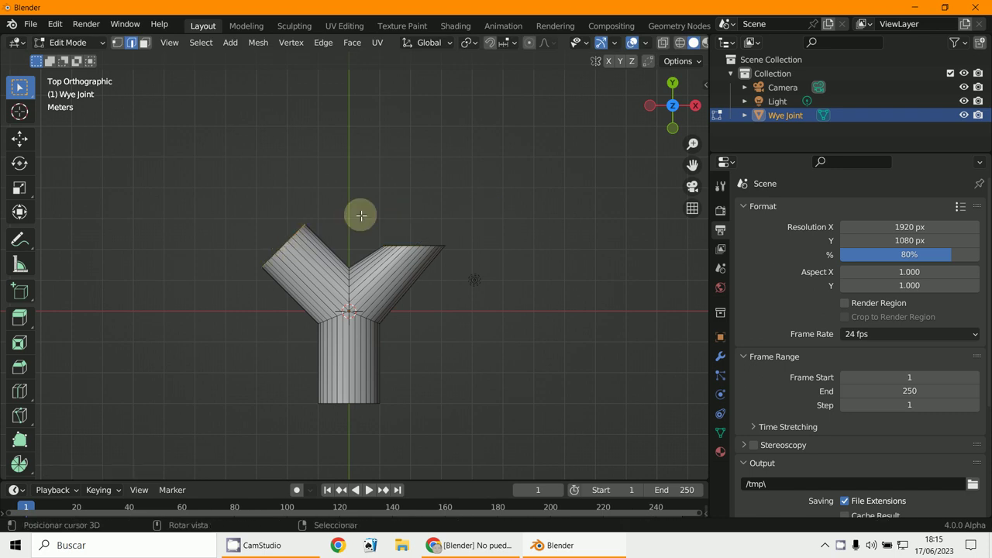
key("r")
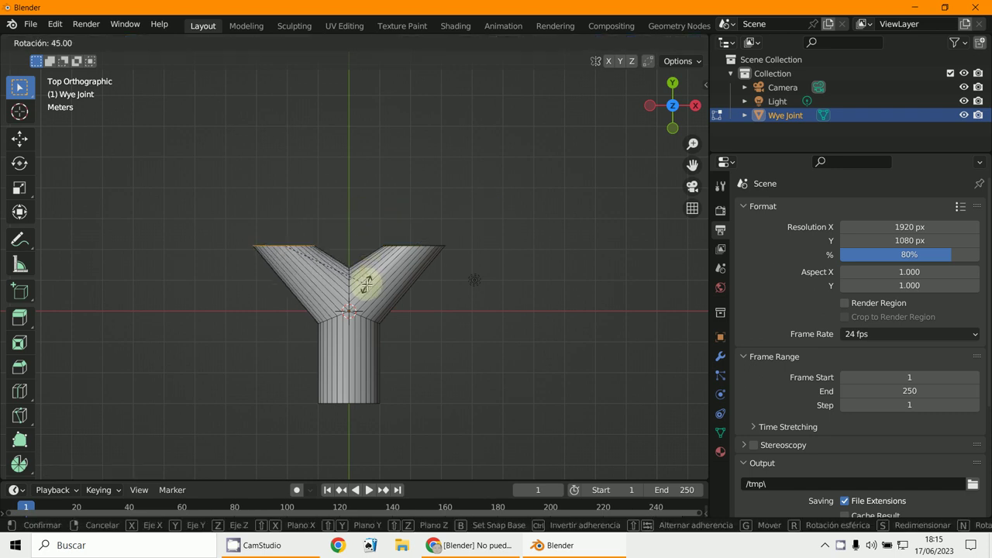
left_click(365, 281)
key("KP_3")
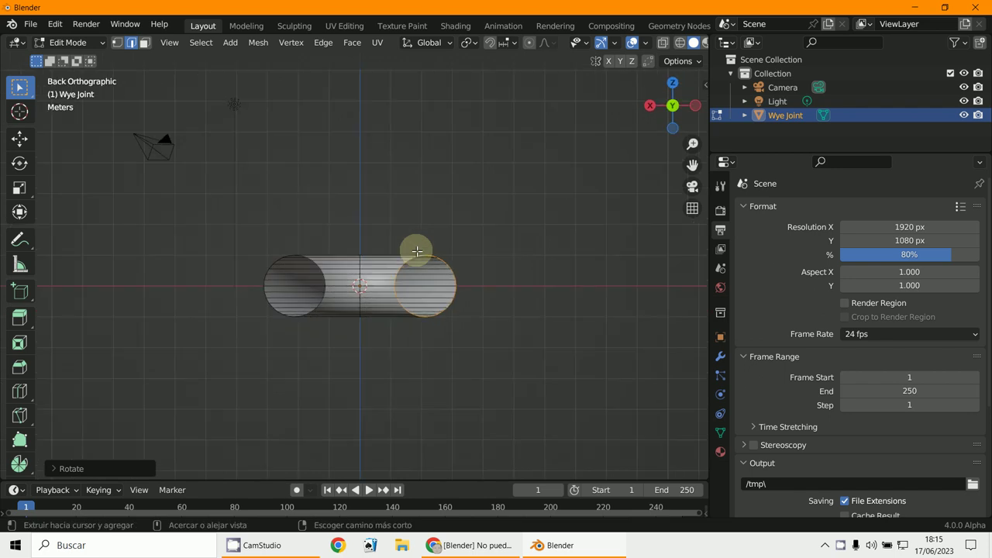
middle_click_drag(414, 248, 622, 340)
key("KP_7")
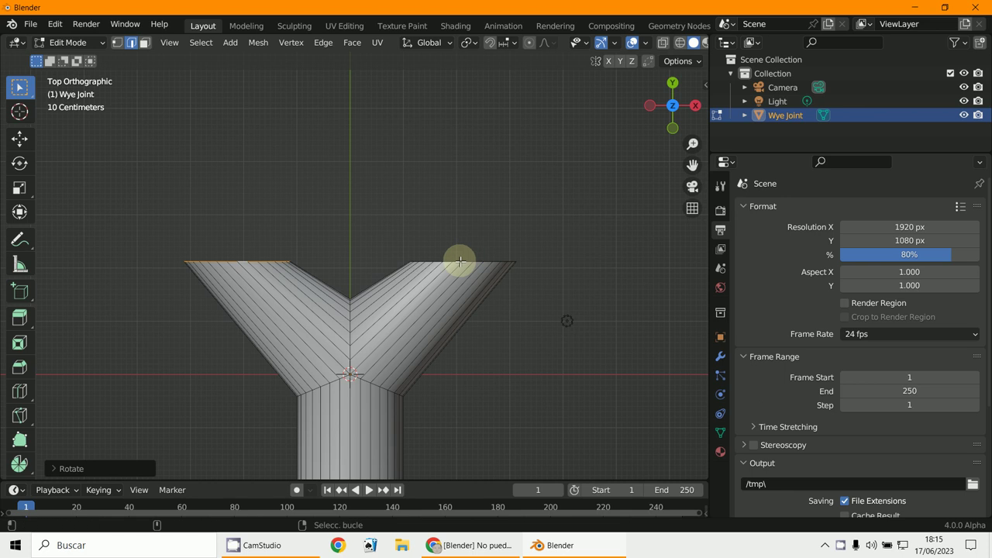
Extrude the end edge loops of the Y-joint's two arms together straight along positive Y
left_click(459, 262, "shift")
key("e")
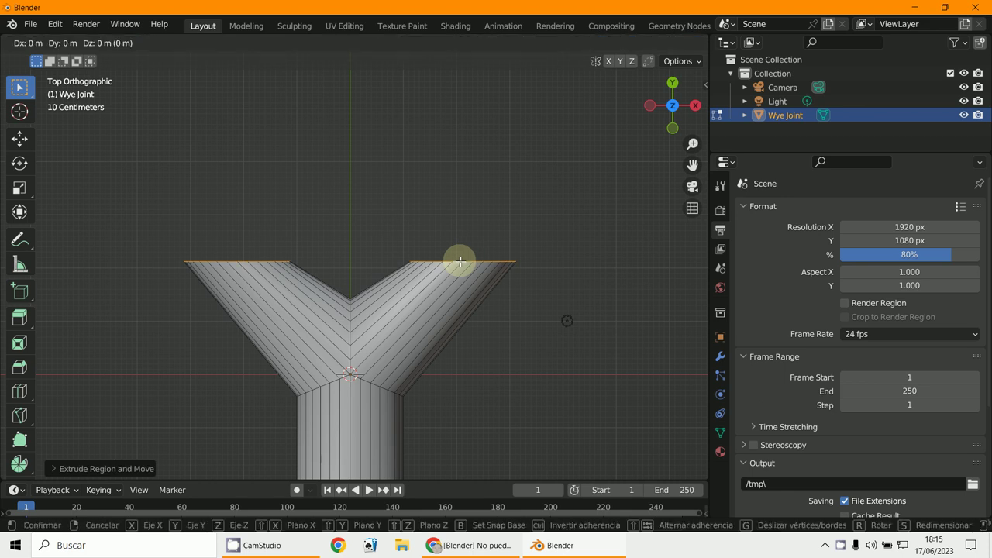
left_click(471, 169)
scroll(463, 227, "down", 4)
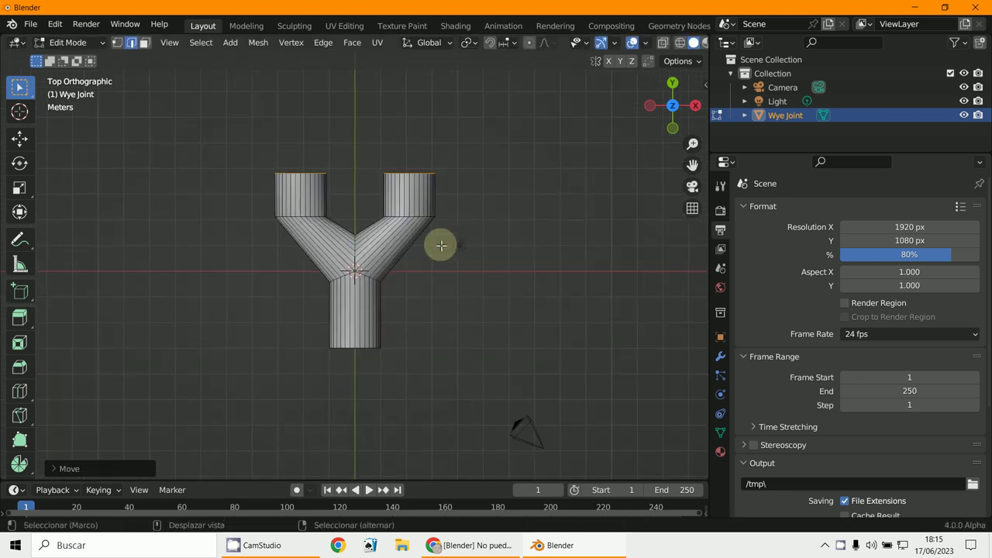
middle_click_drag(441, 245, 345, 173)
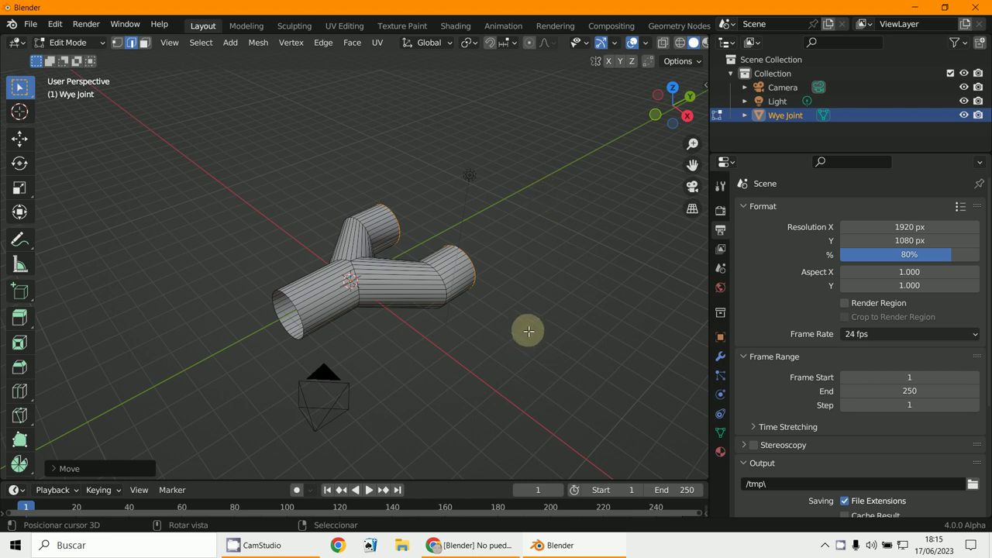
Return to Object Mode and turn on the Face Orientation overlay to check the pipe's normals
left_click(82, 50)
left_click(78, 60)
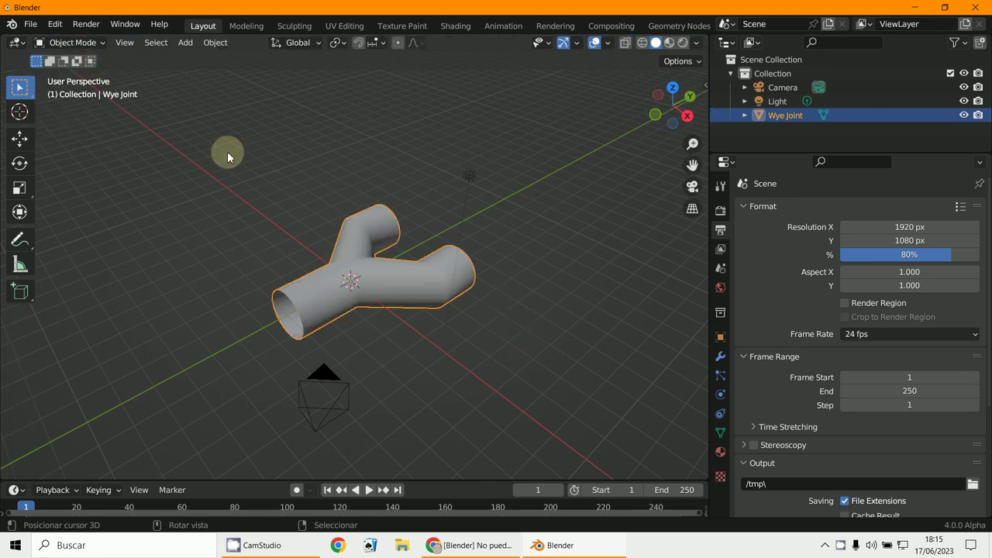
left_click(697, 43)
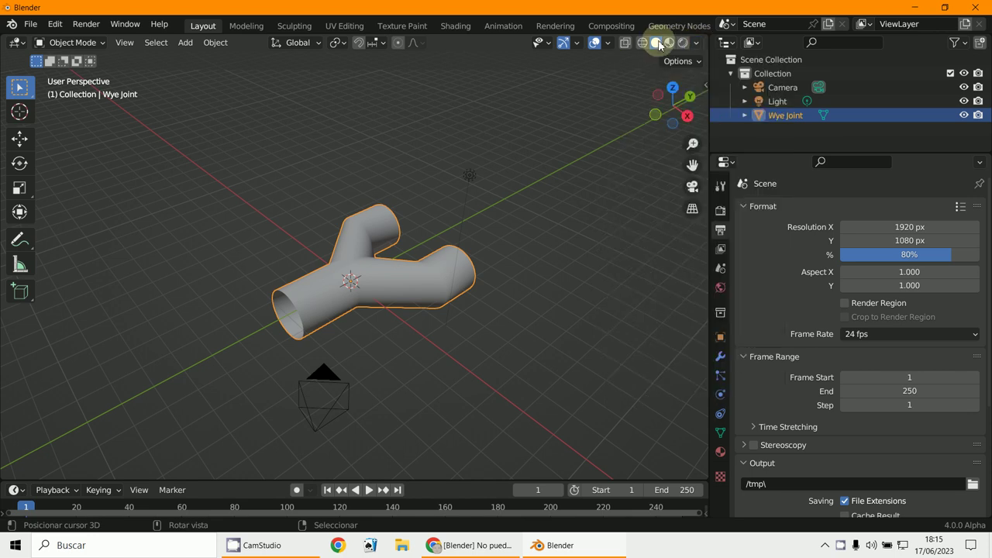
left_click(608, 43)
left_click(522, 304)
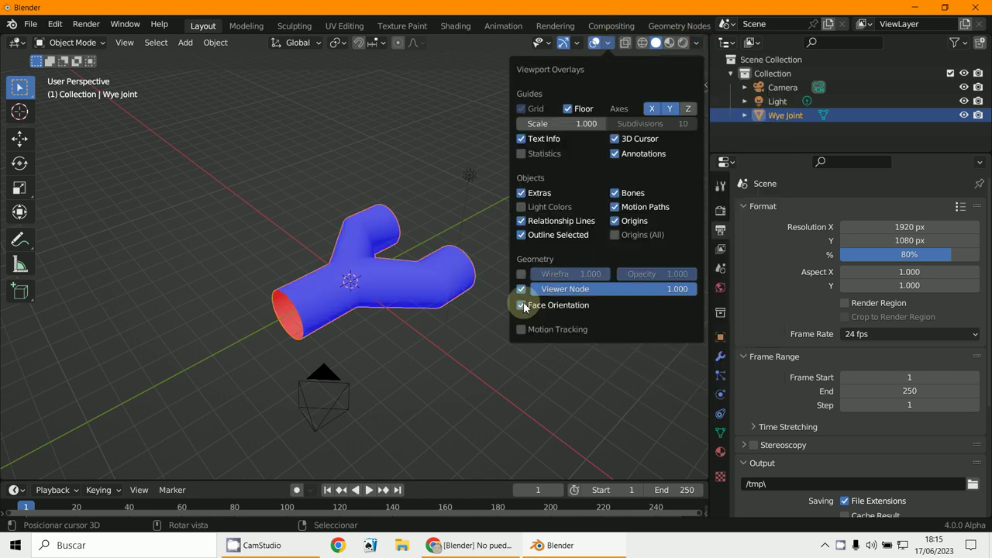
middle_click_drag(293, 277, 363, 319)
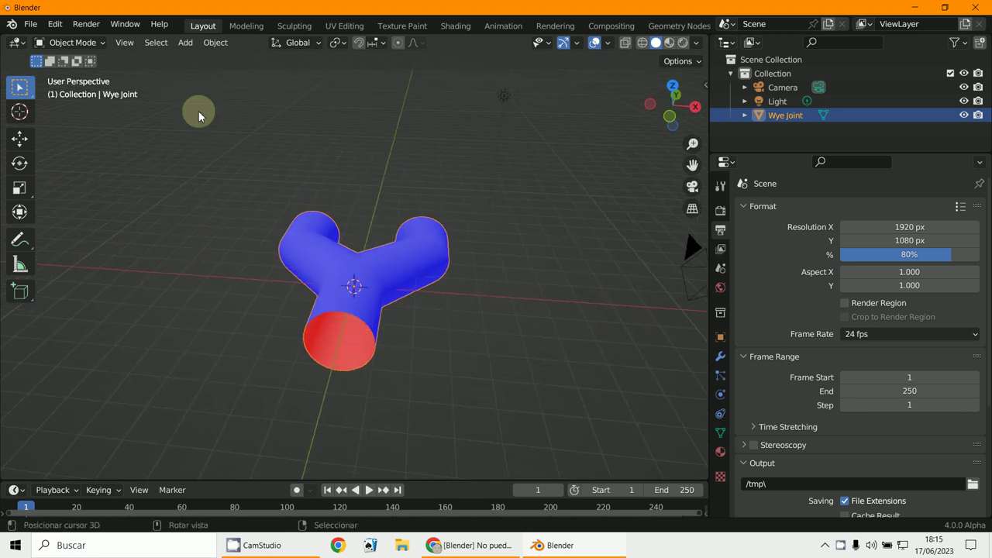
In Edit Mode, select the whole Y-joint mesh and flip its normals
left_click(72, 41)
left_click(77, 75)
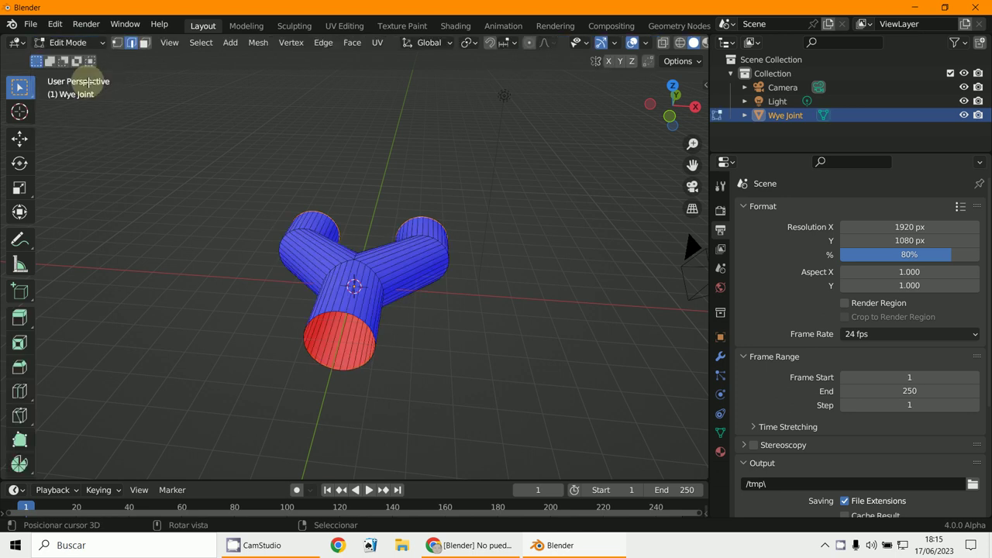
key("a")
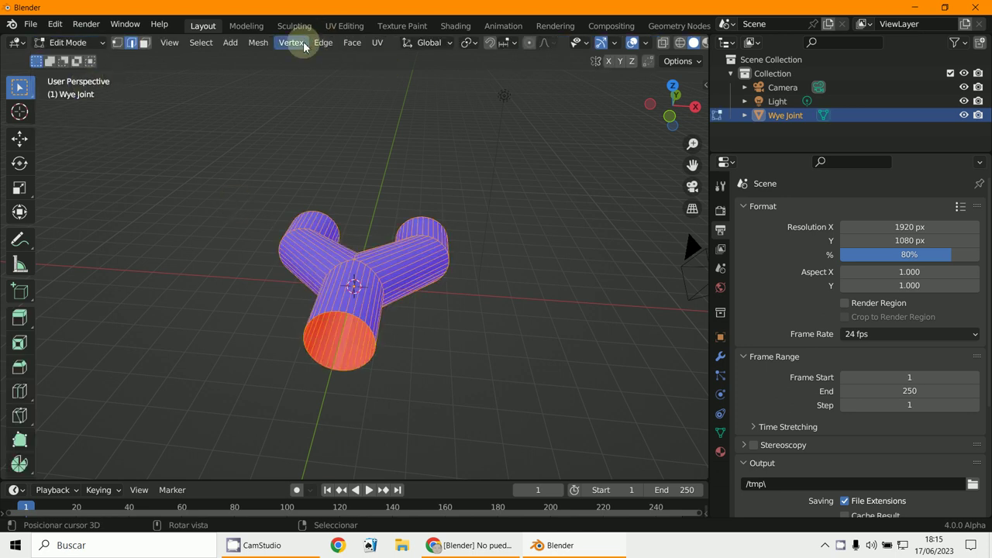
left_click(256, 45)
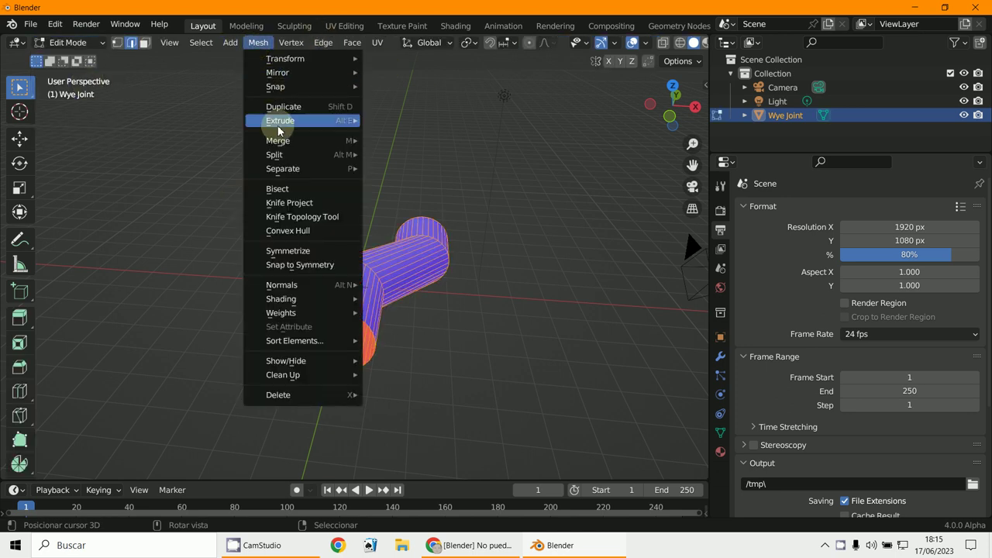
mouse_move(305, 288)
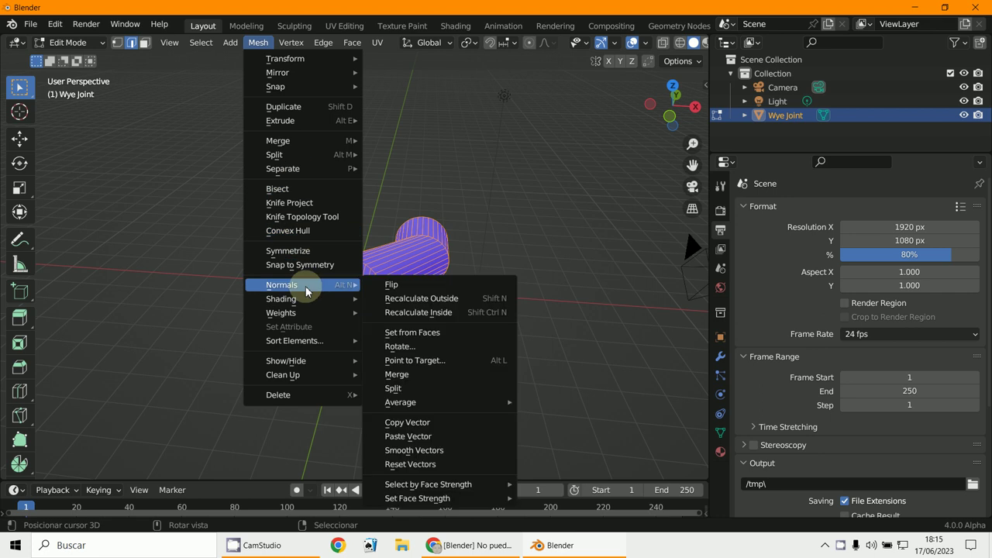
left_click(414, 284)
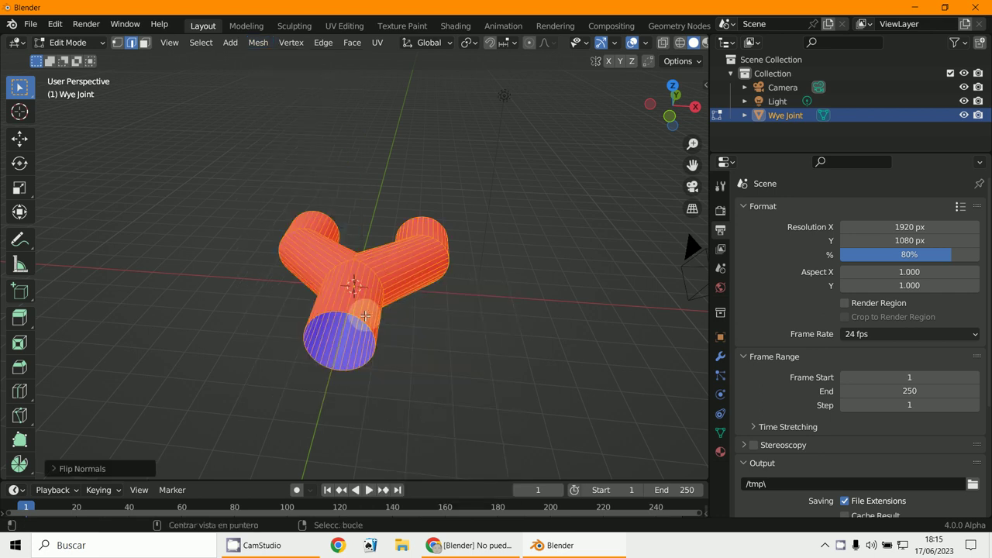
Extrude the open end edge loop of the Y-joint's stem and scale it outward by about 3.909 into a wide flange
key("alt+a")
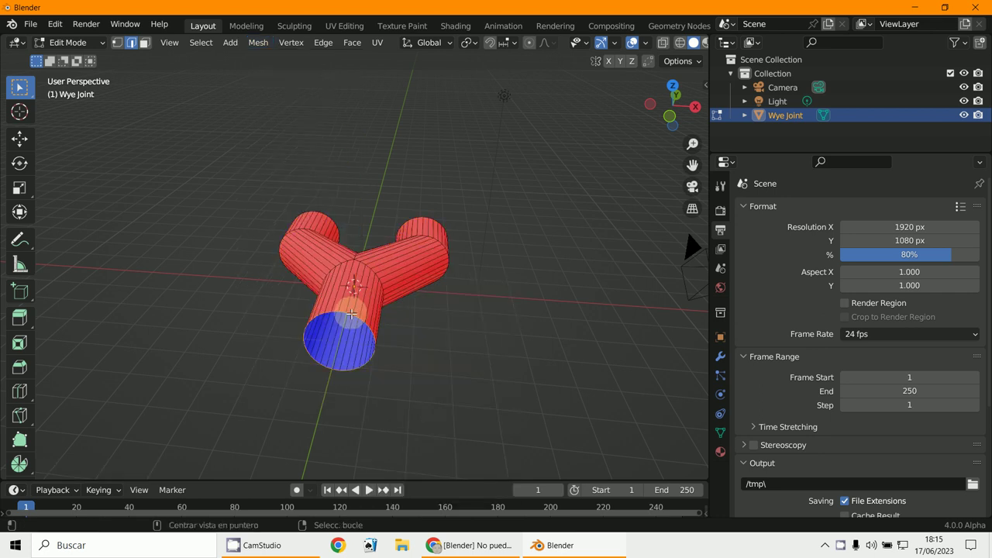
key("KP_7")
middle_click_drag(348, 311, 514, 240, "shift")
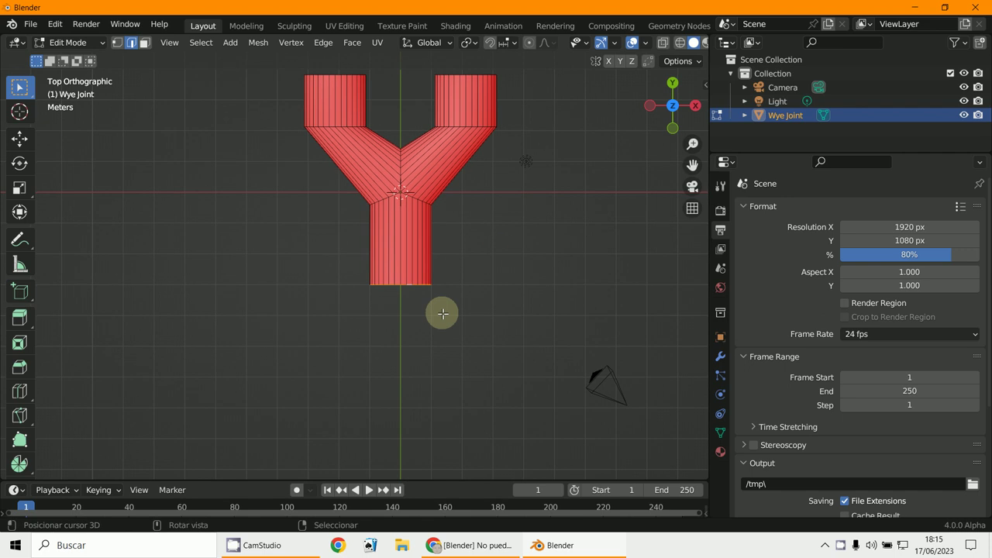
key("e")
key("s")
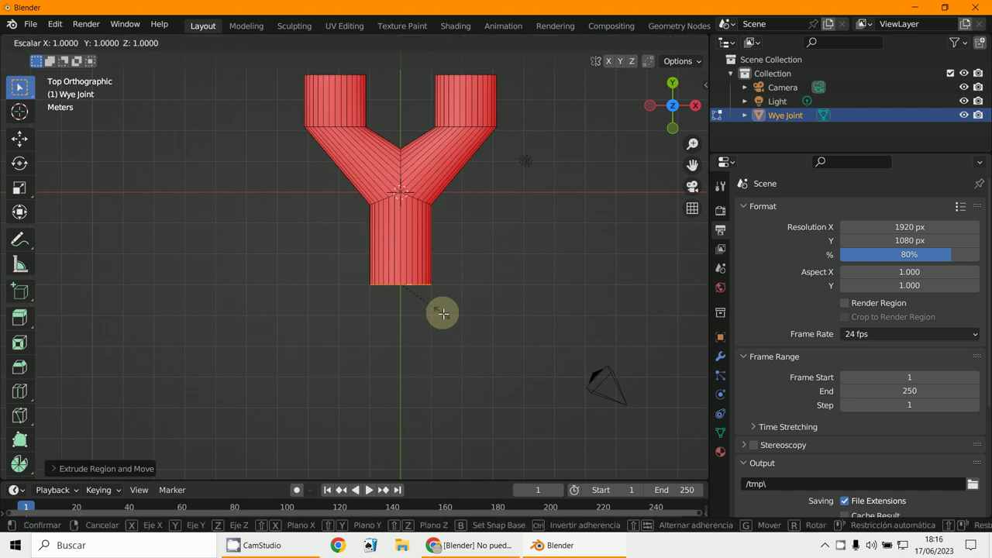
left_click(560, 394)
middle_click_drag(529, 377, 390, 275)
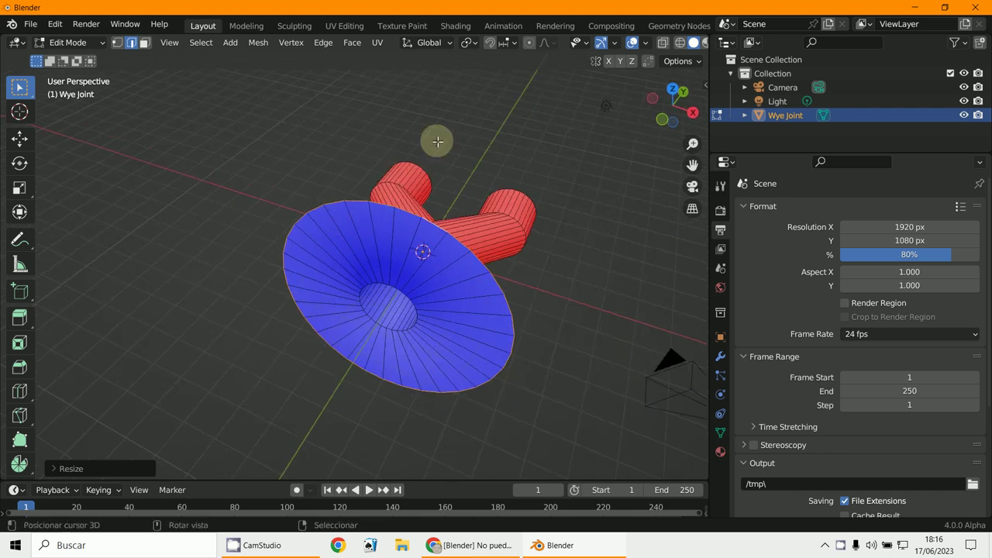
middle_click_drag(473, 272, 503, 270)
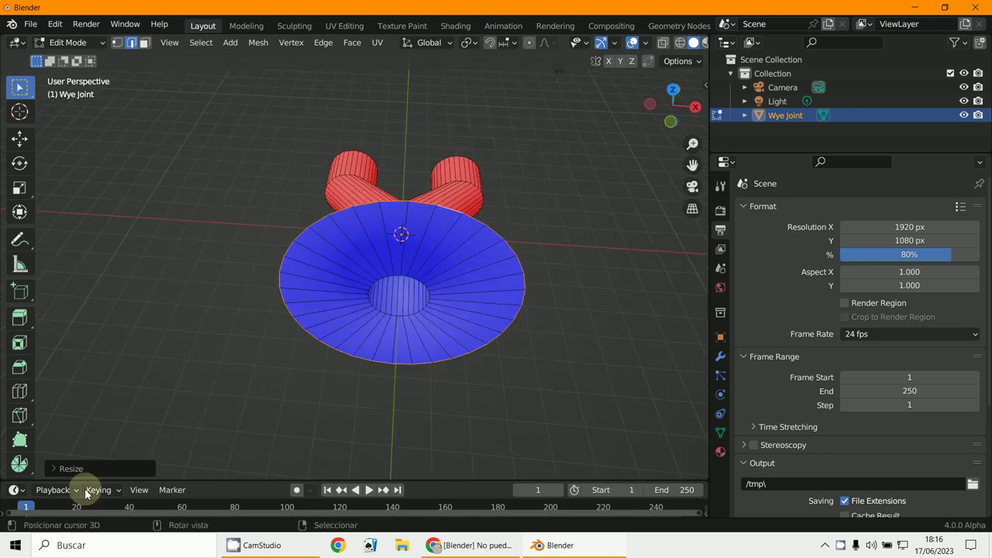
left_click(53, 468)
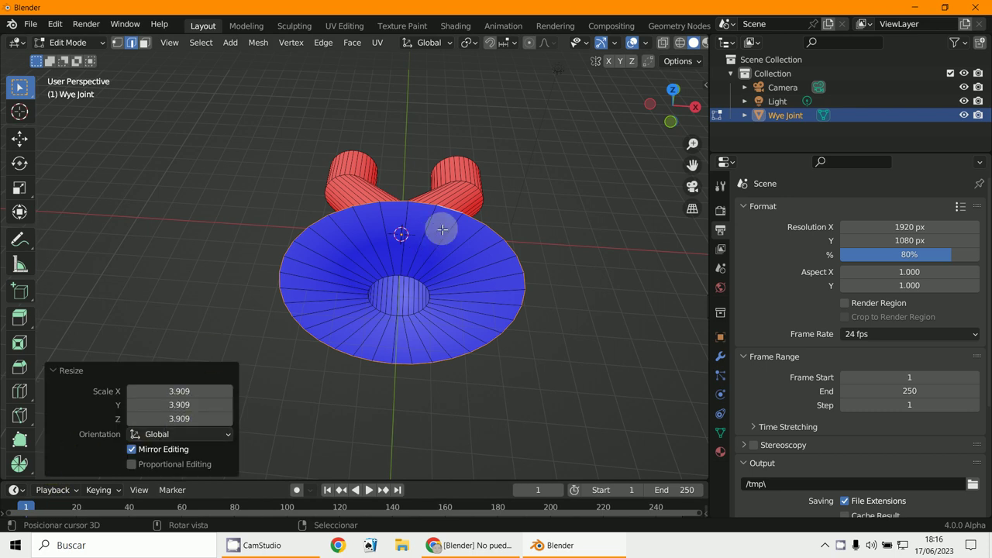
Turn on the Statistics overlay for the viewport
left_click(615, 43)
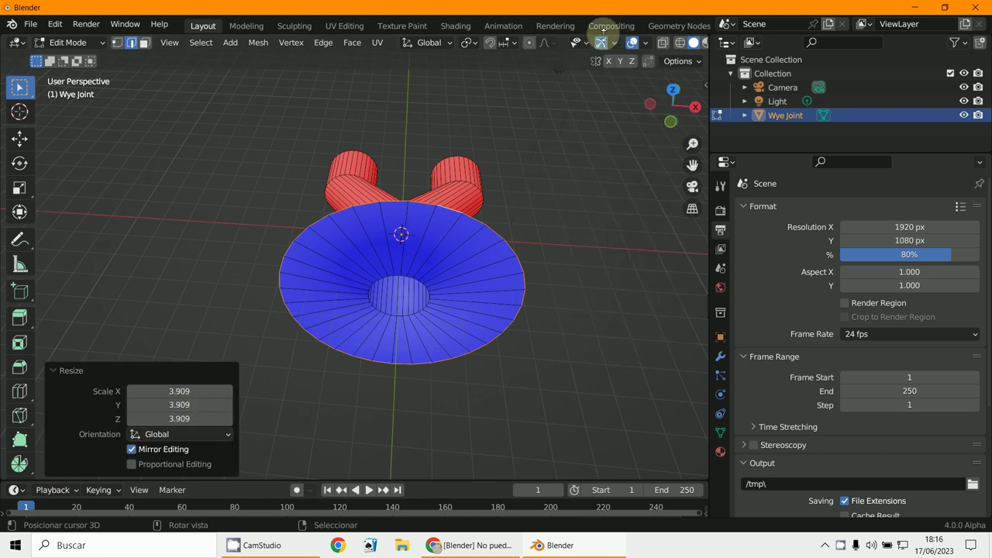
left_click(647, 42)
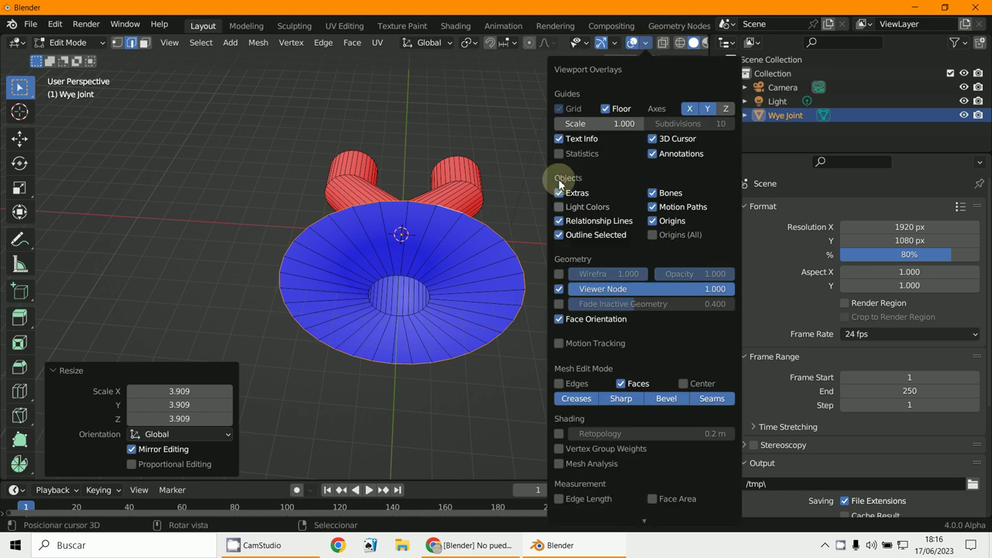
left_click(559, 153)
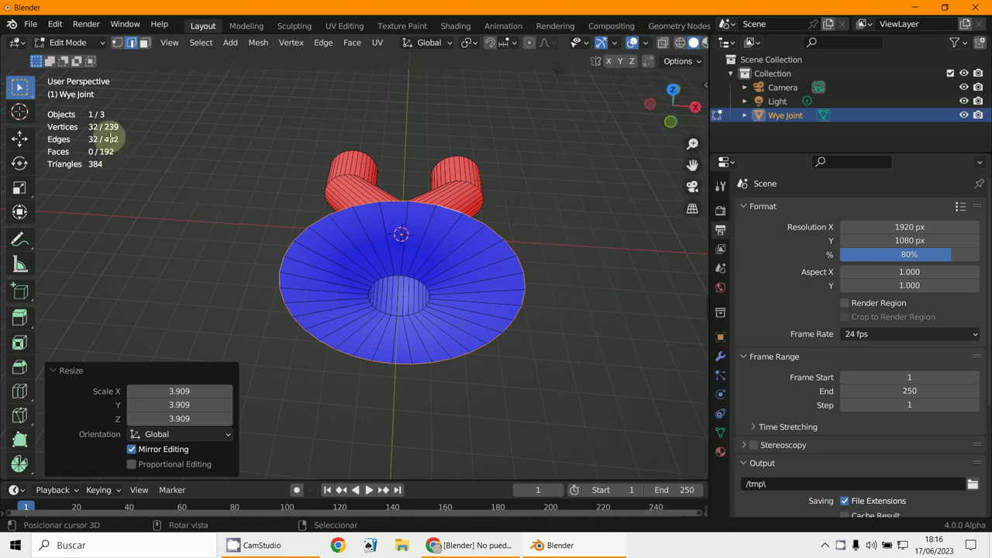
middle_click_drag(412, 329, 420, 320)
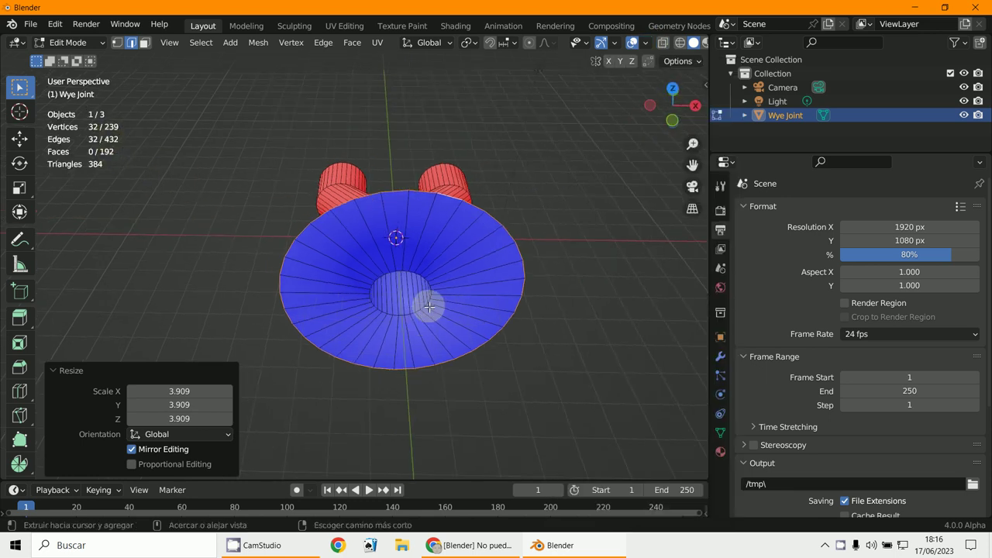
Snap the 3D cursor to the centre of the flange's selected outer edge loop and centre the view on it
key("ctrl+KP_1")
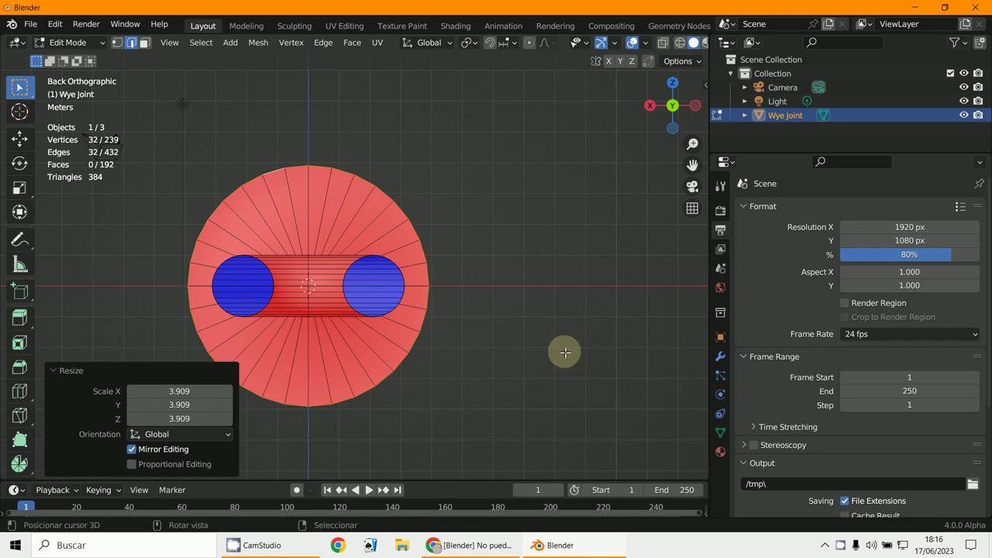
scroll(565, 350, "down", 2)
middle_click_drag(565, 350, 603, 323, "shift")
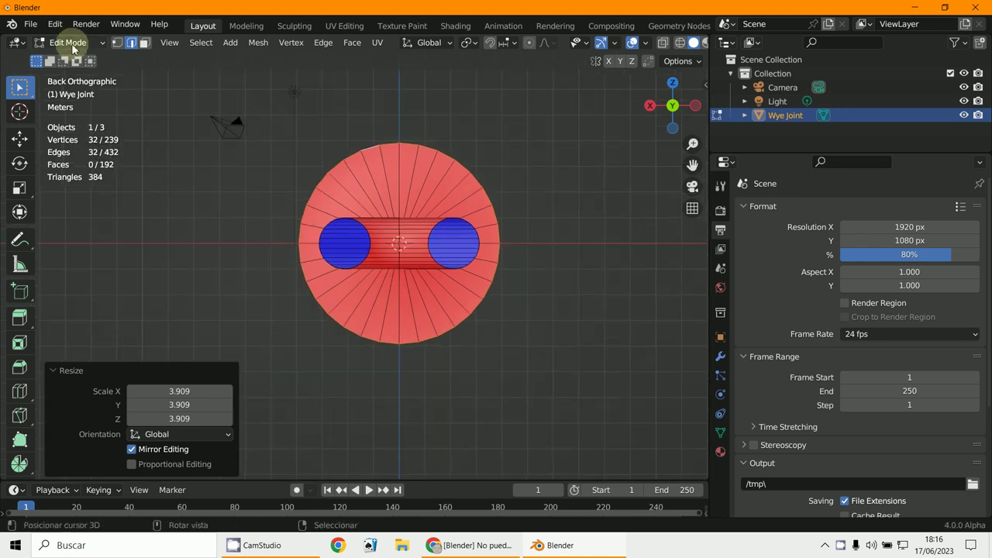
left_click(230, 43)
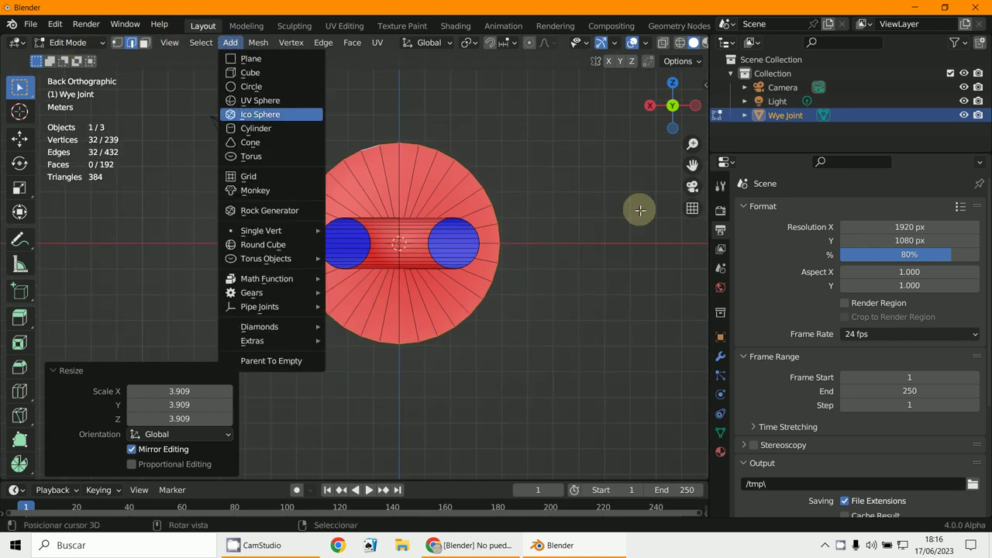
key("shift+s")
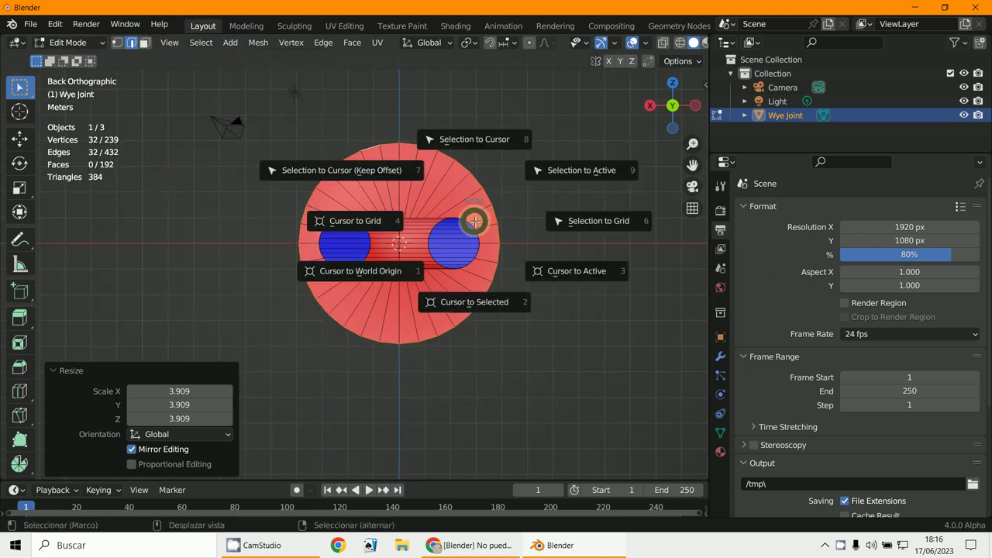
left_click(475, 303)
key("KP_Decimal")
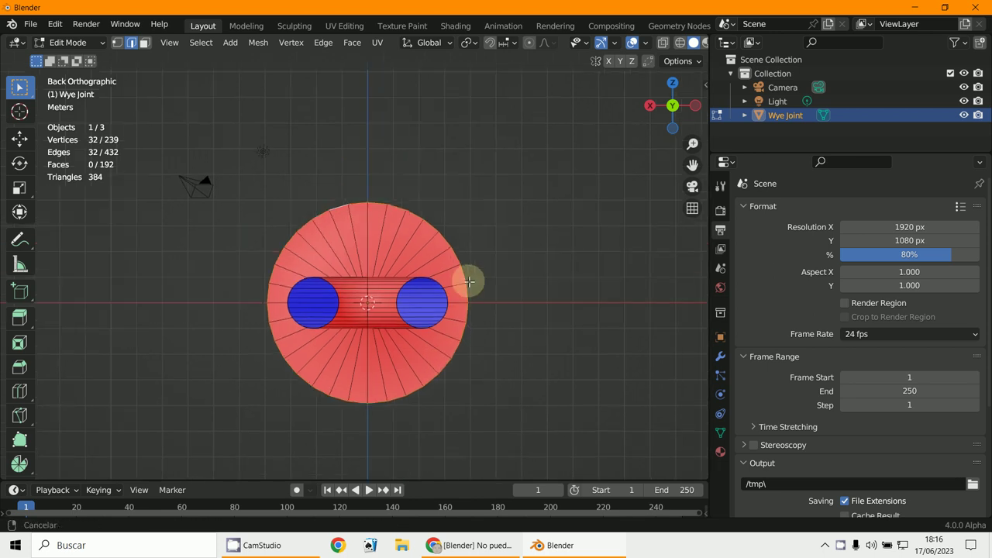
Add a 2 m plane at the 3D cursor and scale it by about 5.09 so it extends beyond the flange
left_click(230, 44)
left_click(250, 61)
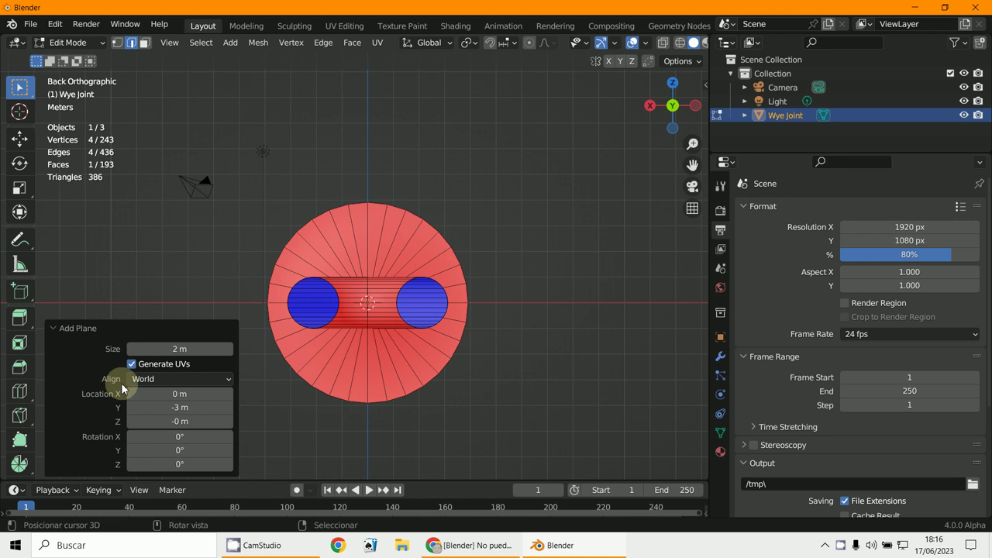
key("s")
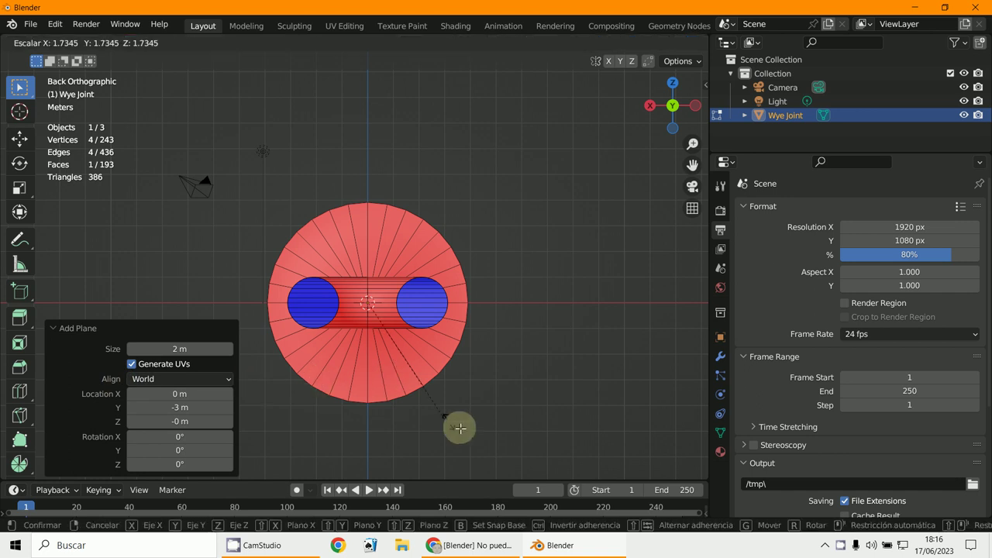
left_click(607, 209)
Rotate the plane 90 degrees in the right side view so it stands upright, flush with the flange
key("KP_3")
middle_click_drag(605, 206, 605, 138, "shift")
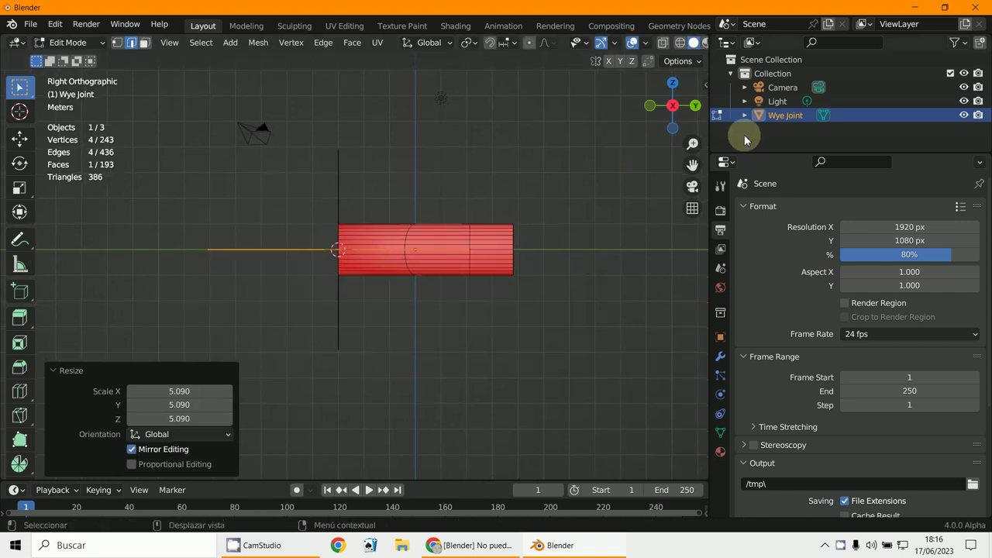
key("r")
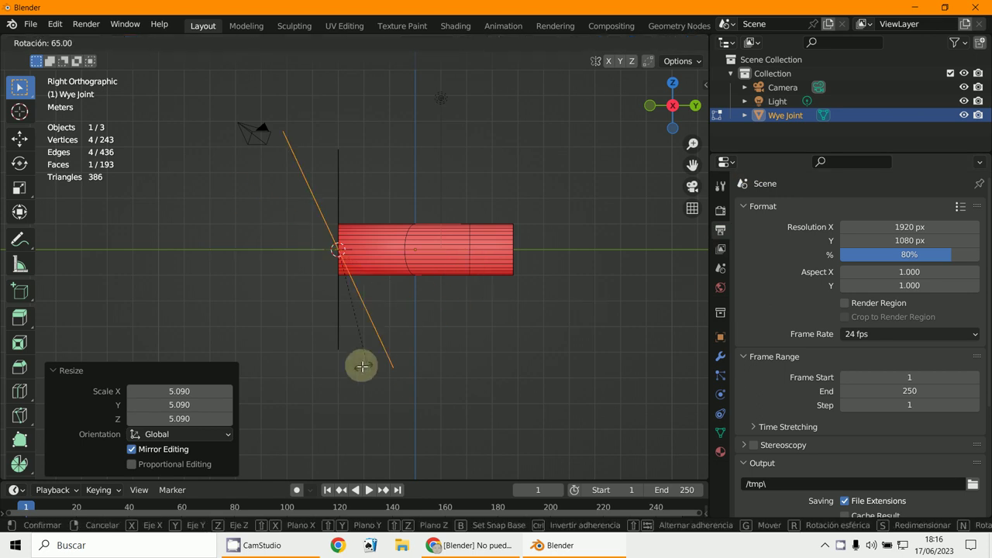
left_click(315, 364)
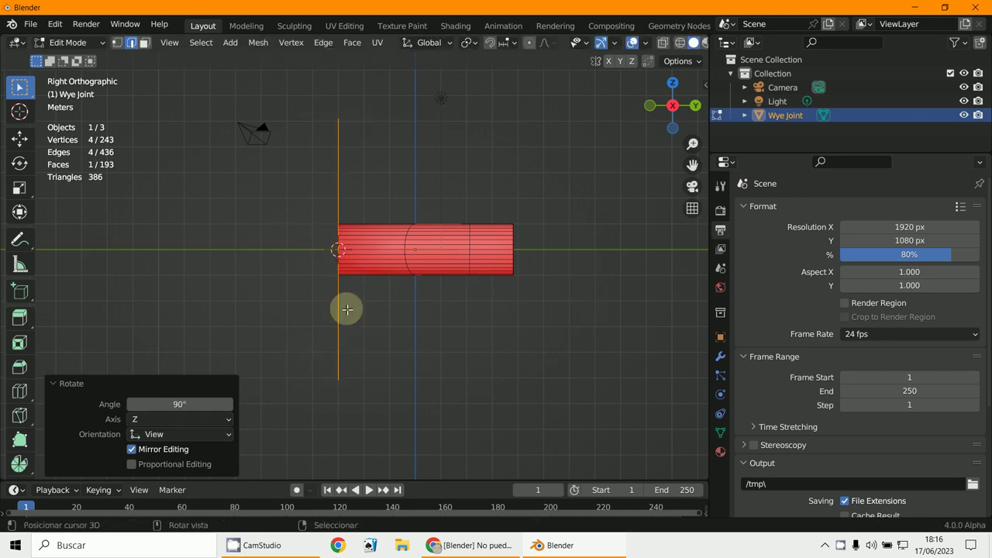
middle_click_drag(346, 307, 492, 348)
key("g")
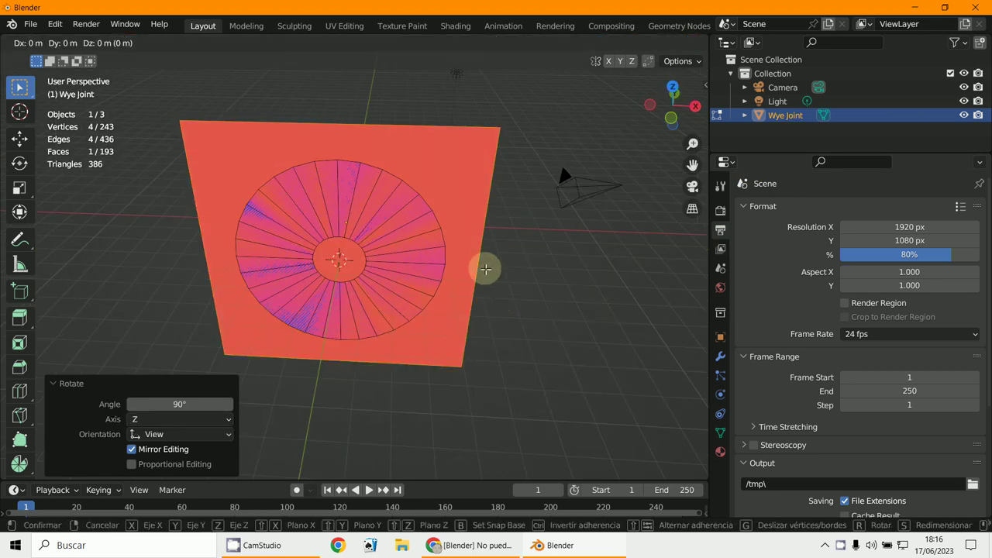
key("y")
right_click(478, 272)
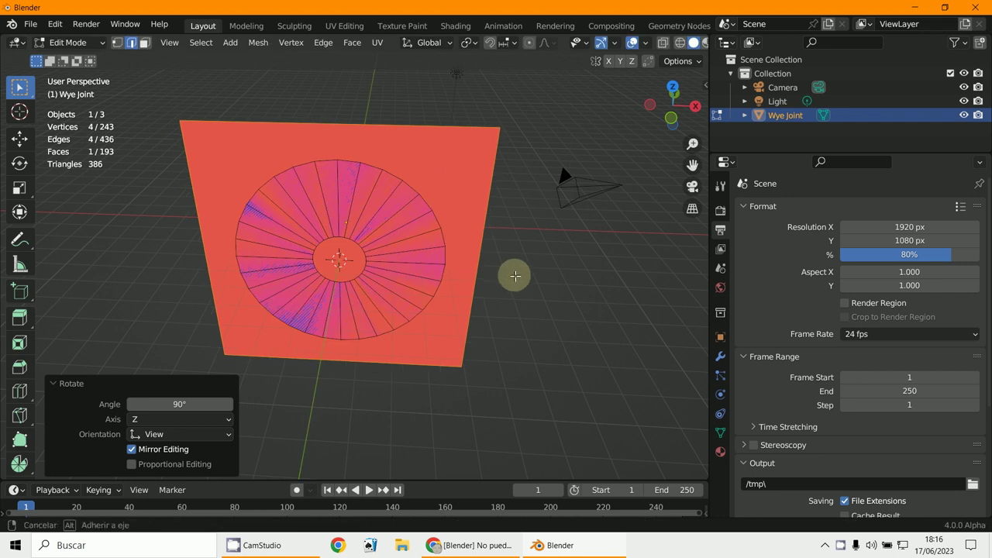
Delete only the face of the upright plane, keeping its four border edges, and switch to vertex selection
key("x")
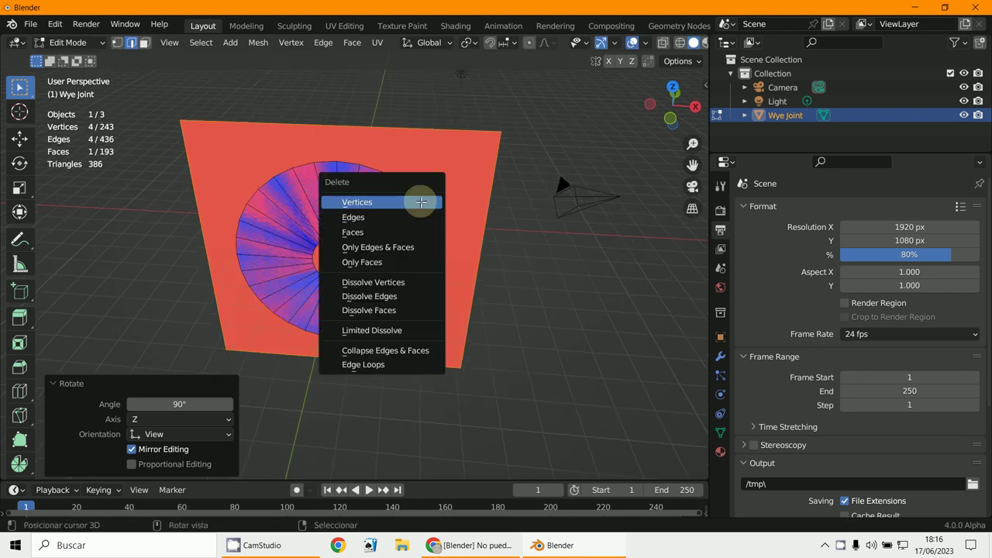
left_click(388, 268)
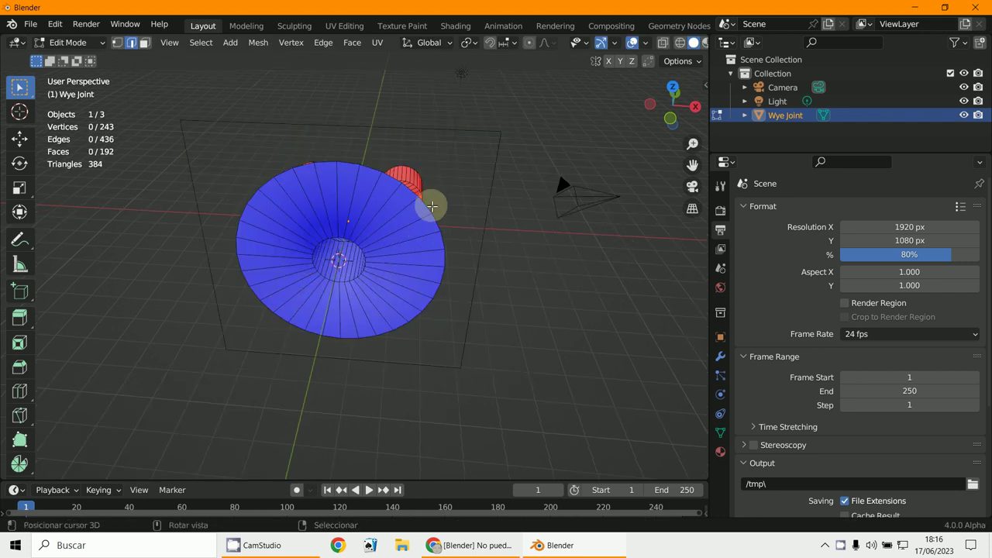
left_click(117, 43)
Try subdividing the entire mesh with one cut, and undo the subdivision
key("a")
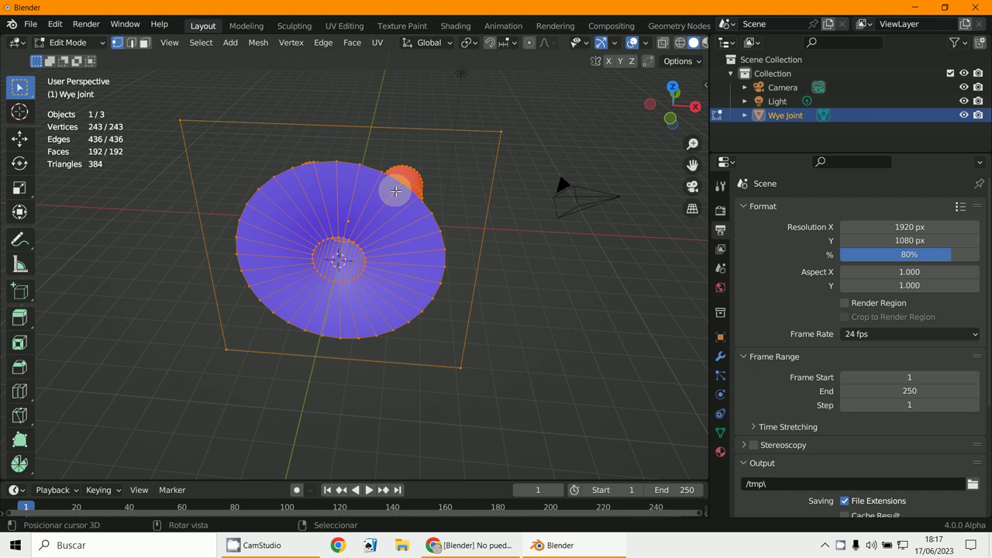
right_click(395, 191)
left_click(381, 211)
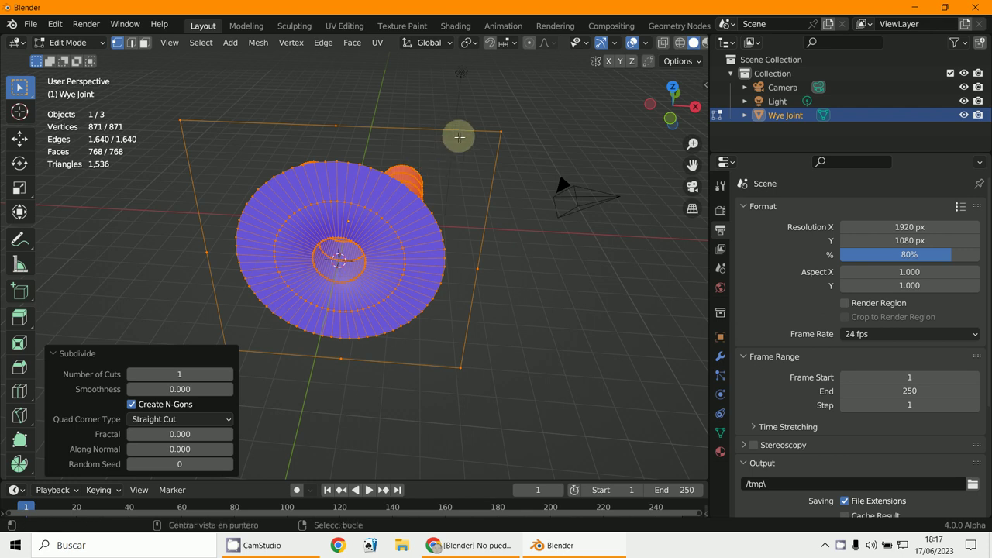
left_click(460, 134, "alt")
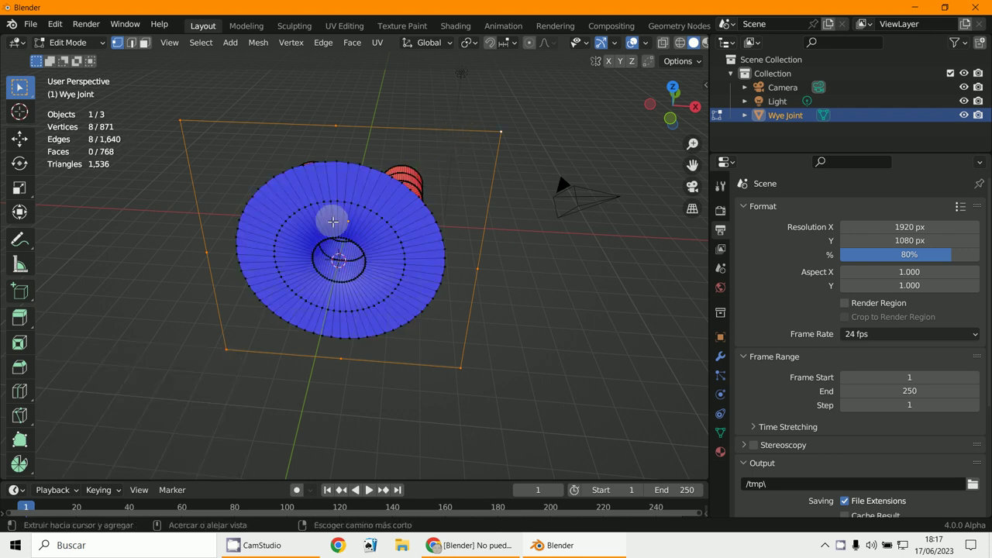
key("ctrl+z")
key("ctrl+z")
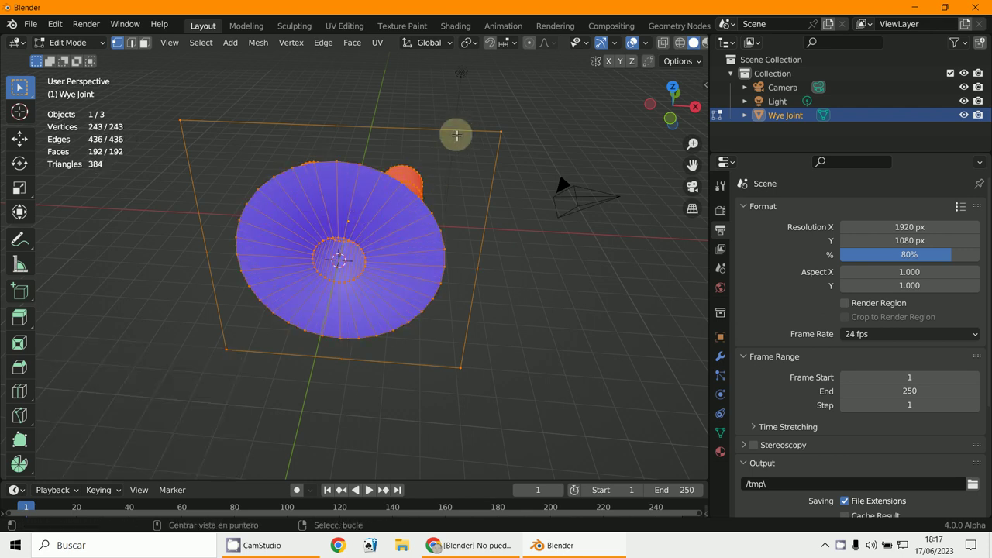
Select the square outline of the plane and subdivide its edges three times with one cut, giving it 32 segments
left_click(457, 134, "alt")
key("ctrl+l")
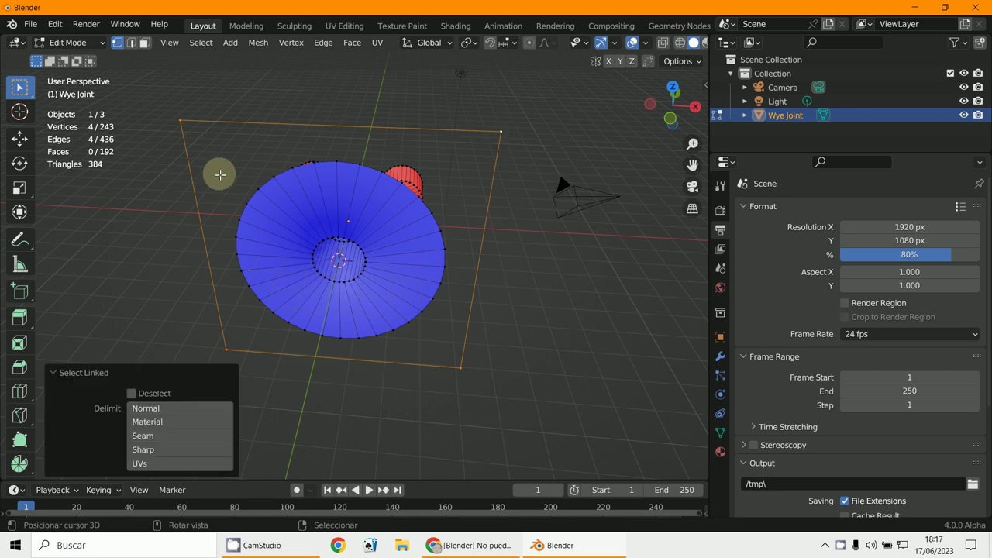
right_click(442, 219)
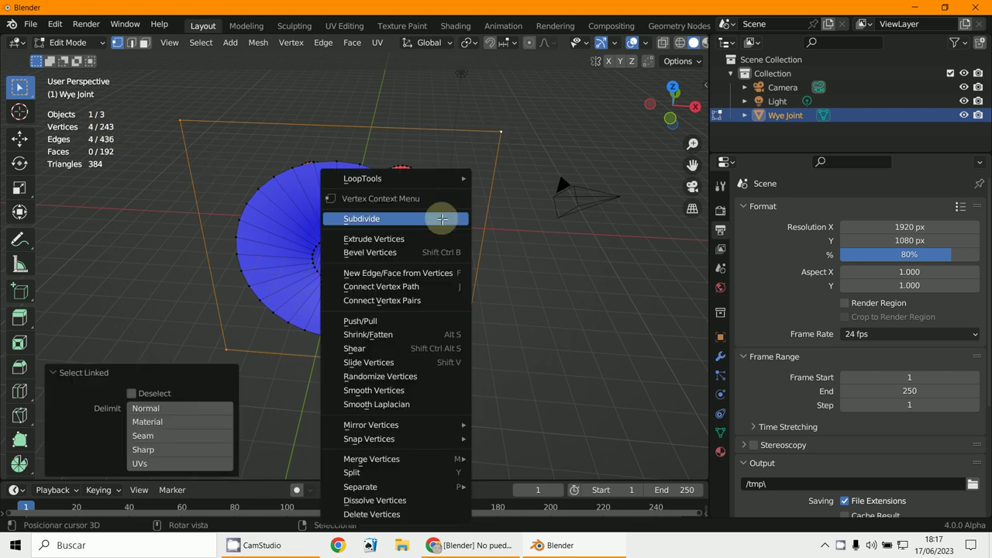
left_click(415, 218)
right_click(415, 215)
left_click(415, 214)
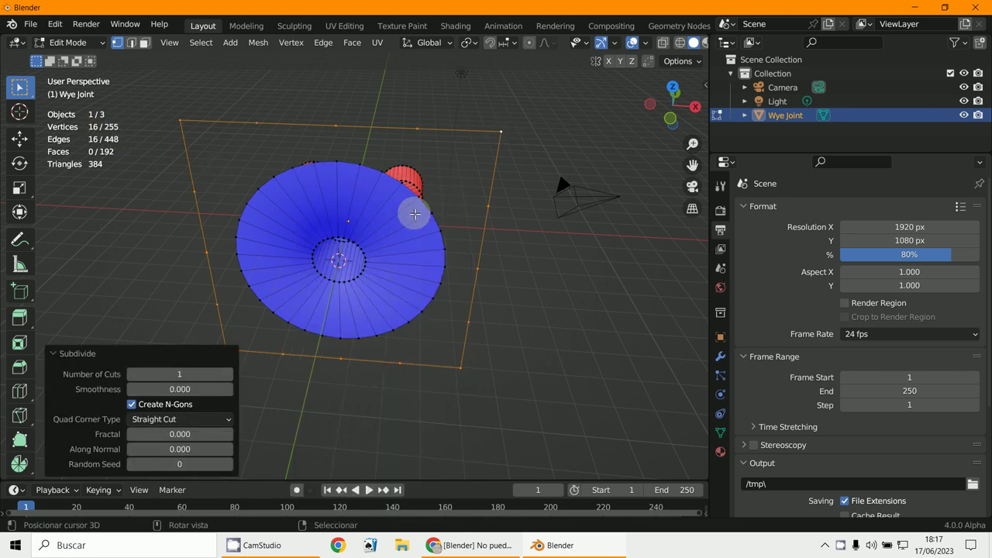
right_click(415, 214)
left_click(414, 213)
Try bridging the flange's outer edge loop to the subdivided square outline with Bridge Edge Loops
middle_click_drag(421, 214, 432, 166)
left_click(428, 124, "alt")
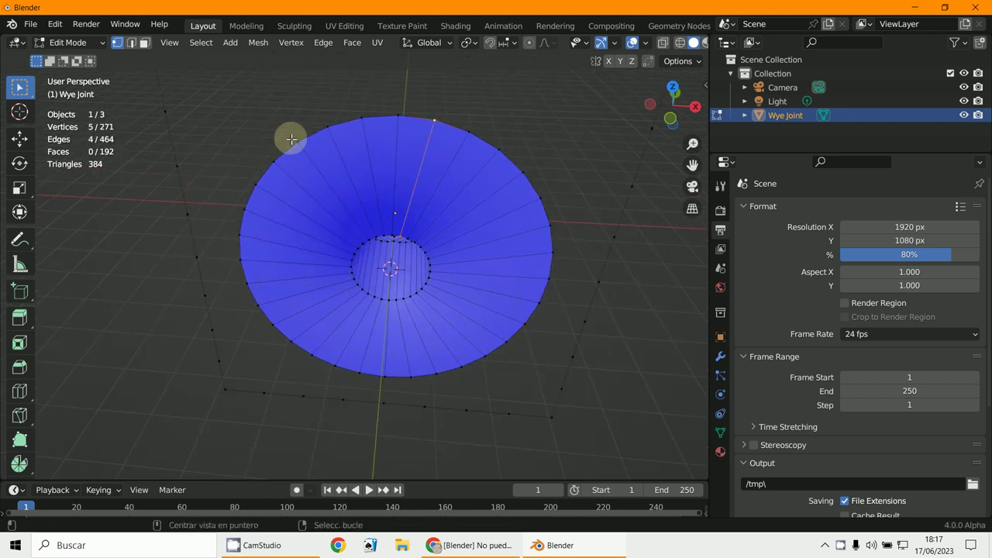
left_click(386, 124, "alt")
scroll(328, 181, "down", 5)
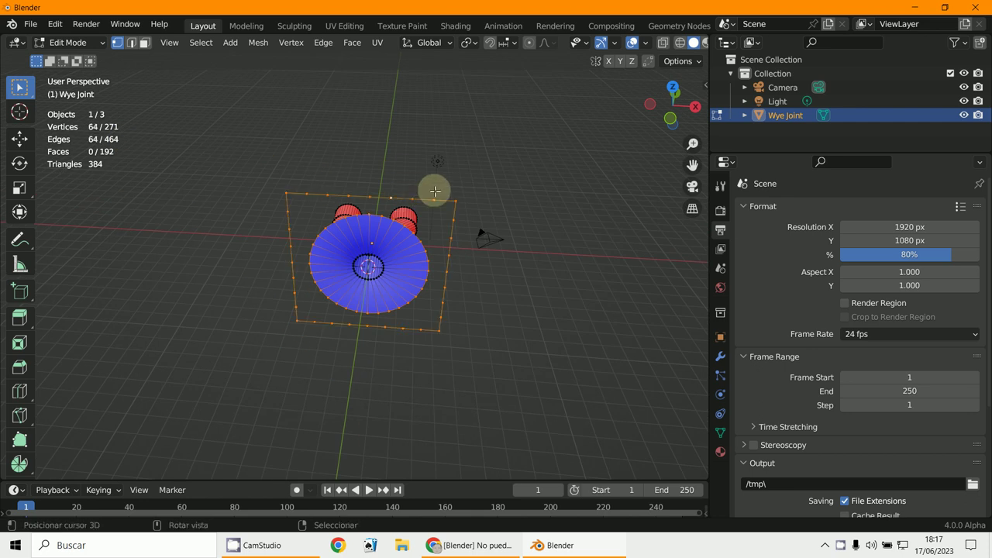
left_click(323, 43)
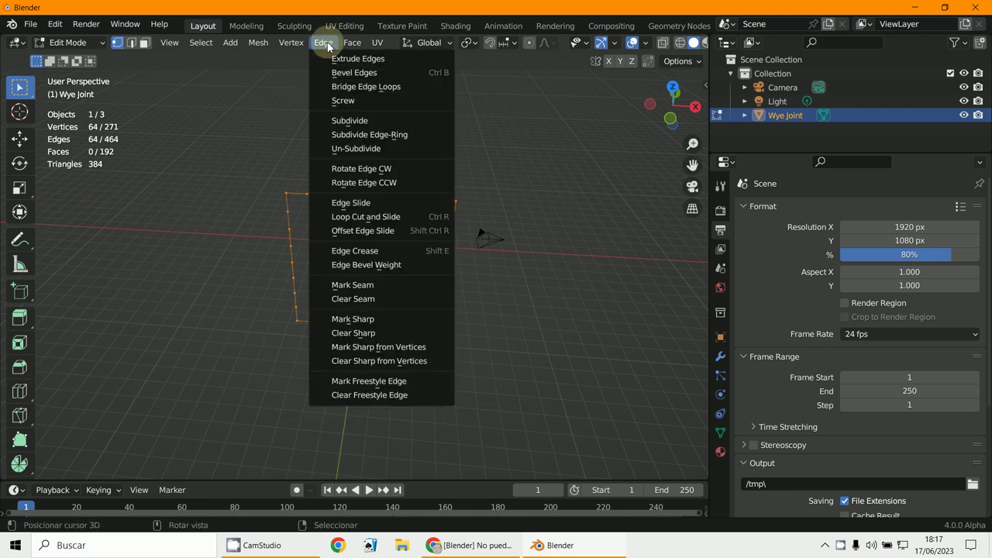
left_click(356, 88)
middle_click_drag(439, 186, 391, 324)
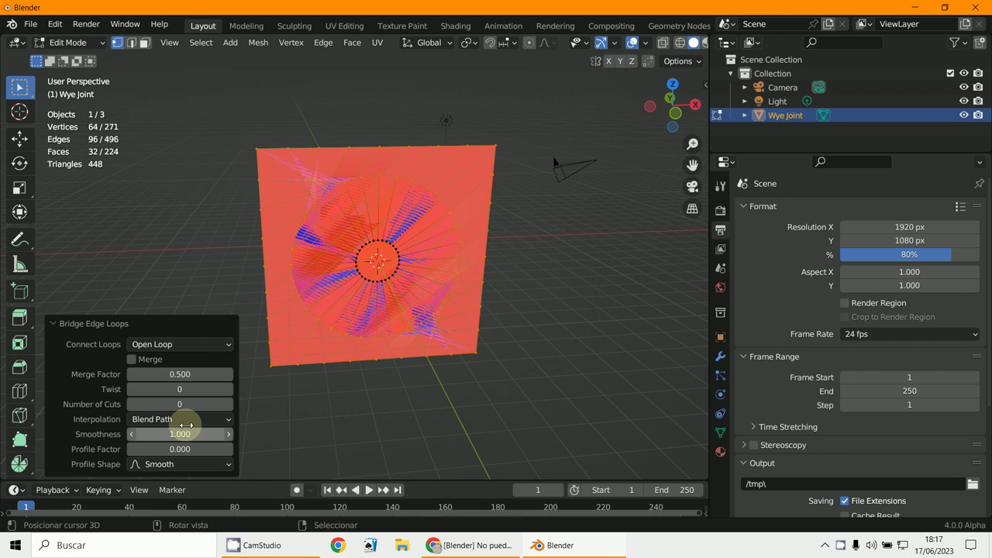
Raise the twist of the edge loop bridge to 10
left_click(230, 389)
left_click(229, 389)
left_click(229, 389)
left_click(229, 389)
left_click(230, 389)
left_click(230, 389)
left_click(230, 389)
left_click(230, 389)
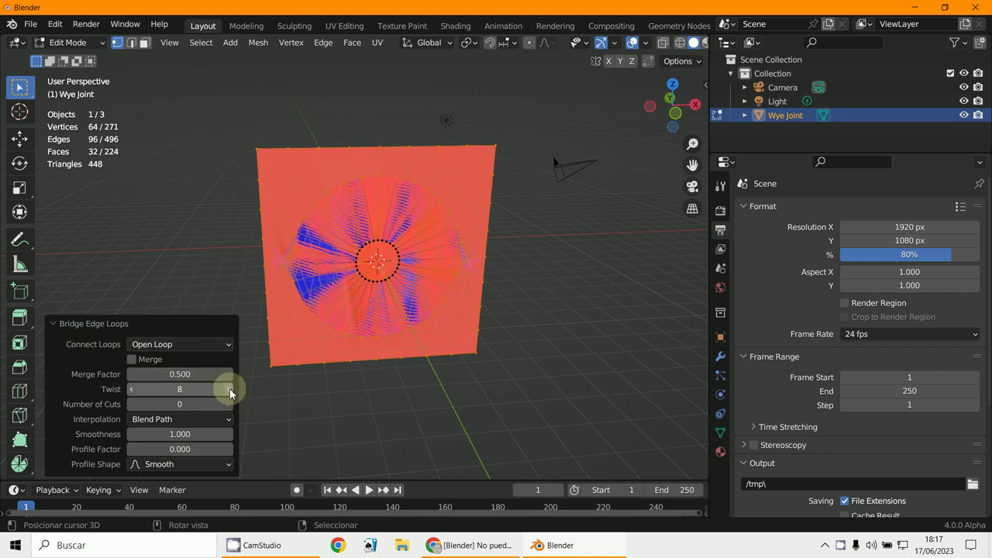
left_click(229, 389)
left_click(230, 390)
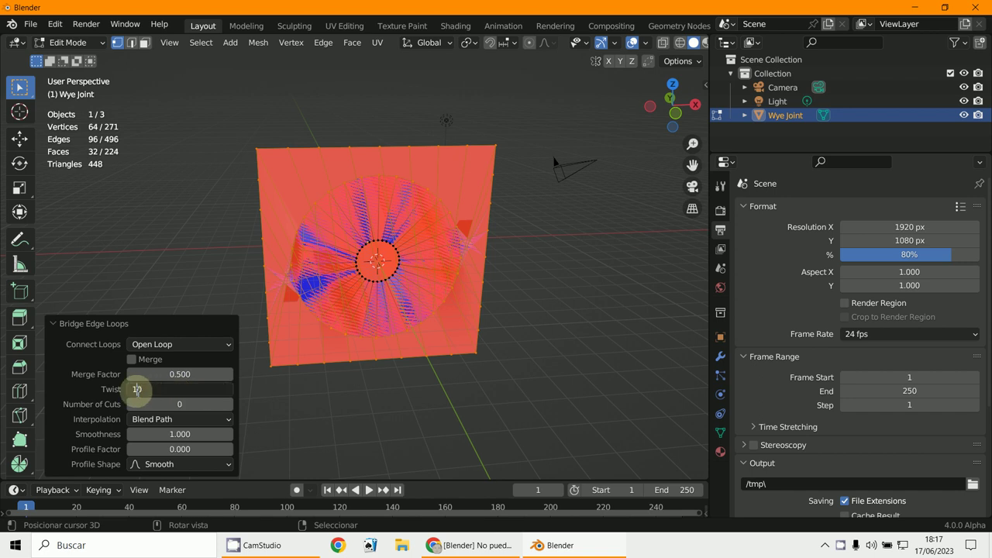
key("Return")
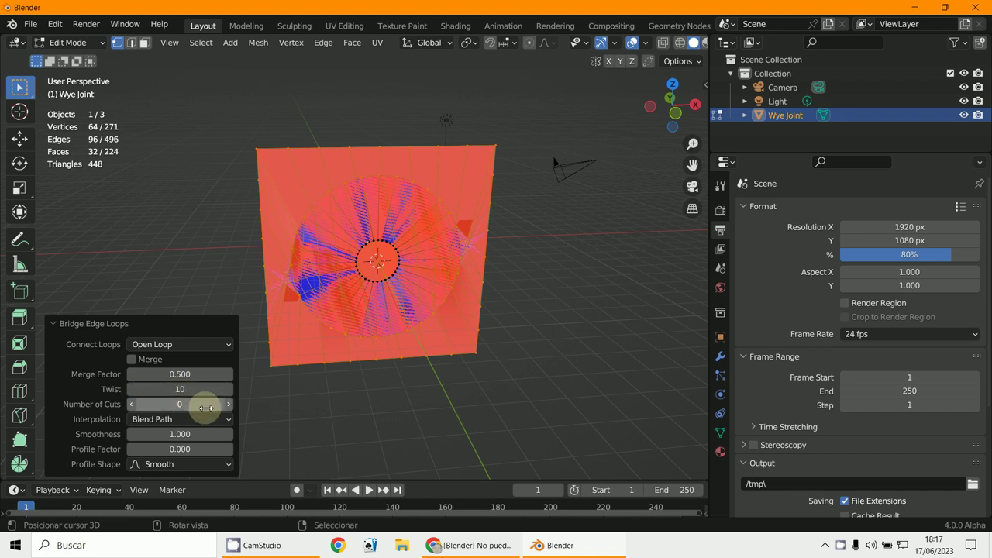
Set the number of cuts of the edge loop bridge to 12
left_click(228, 404)
left_click(228, 404)
left_click(228, 404)
middle_click_drag(227, 401, 276, 397)
left_click(228, 404)
left_click(228, 404)
left_click(228, 404)
left_click(228, 404)
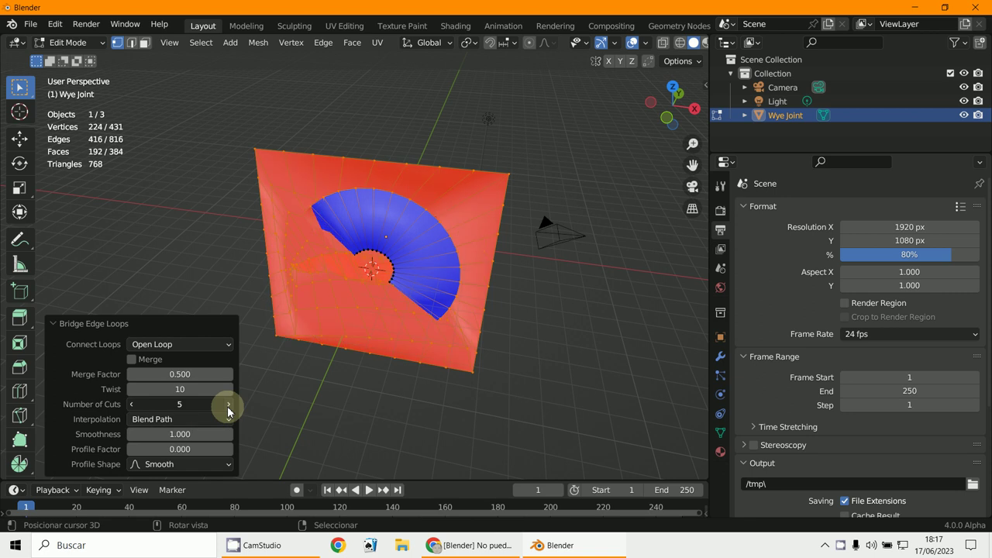
left_click(228, 404)
left_click(228, 404)
left_click(228, 404)
left_click(228, 404)
left_click(228, 404)
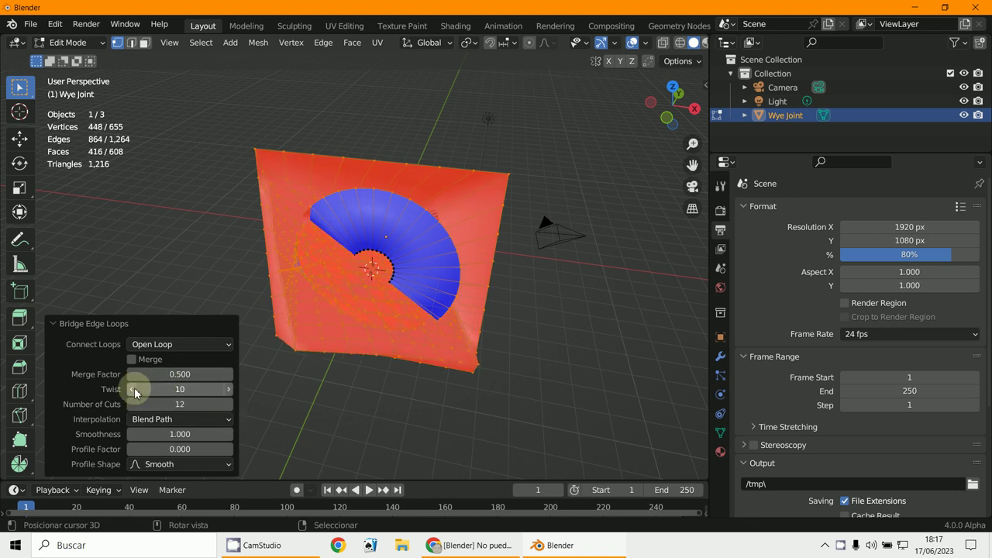
Lower the bridge's twist to 1, and undo the whole edge loop bridge
left_click(133, 389)
left_click(133, 389)
left_click(132, 389)
left_click(132, 389)
left_click(132, 389)
left_click(132, 389)
left_click(132, 389)
left_click(133, 389)
left_click(133, 389)
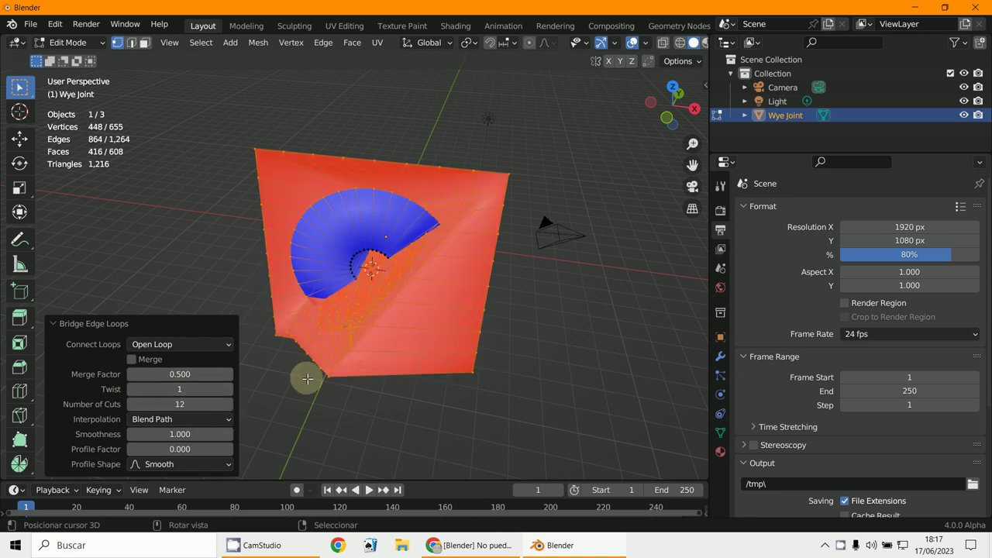
key("ctrl+z")
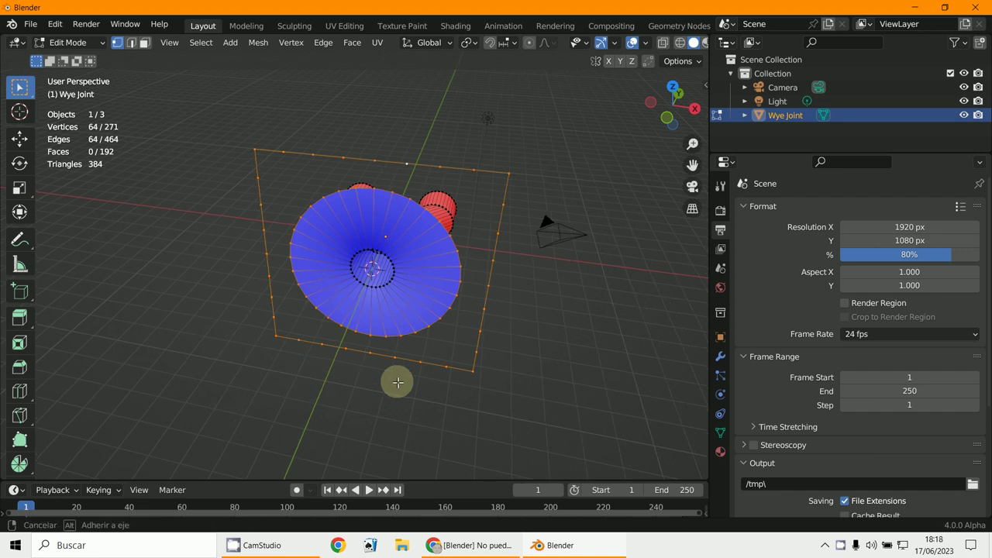
Fill a face between two neighbouring vertices at the flange's top and the two vertices above them on the square outline
middle_click_drag(394, 381, 394, 299)
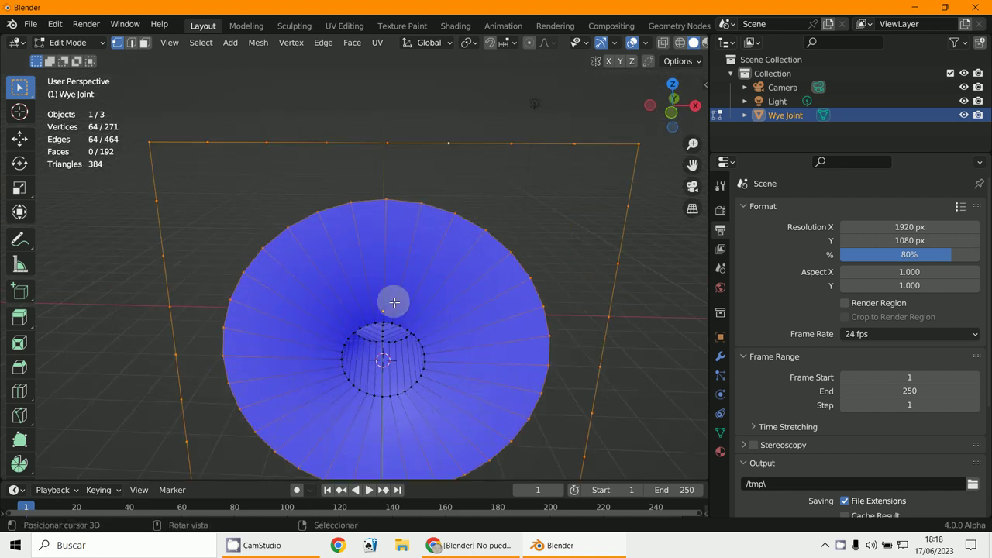
left_click(390, 196)
left_click(408, 150, "shift")
left_click(424, 201, "shift")
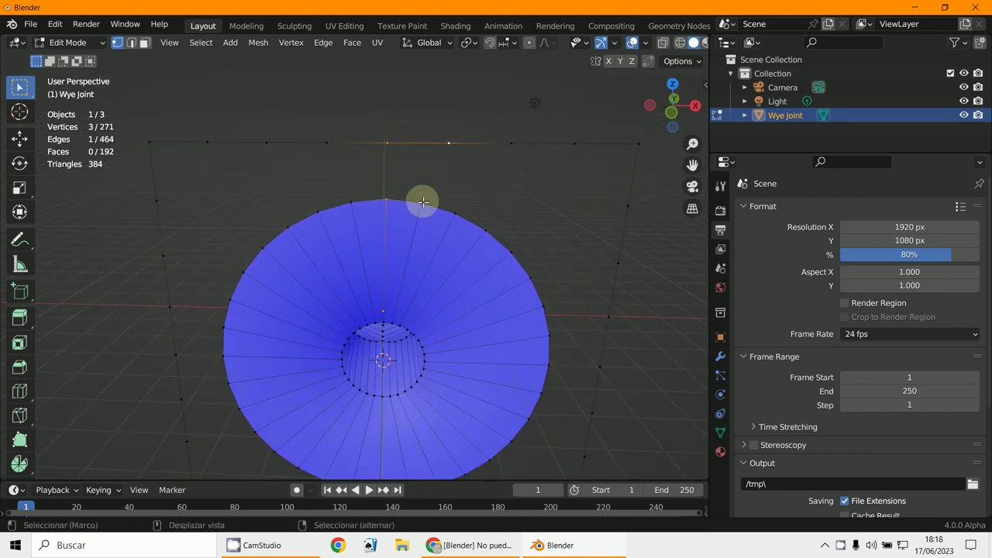
key("f")
Fill the rest of the gap between the flange and the square outline face by face, starting from the new face's open side edge
left_click(131, 45)
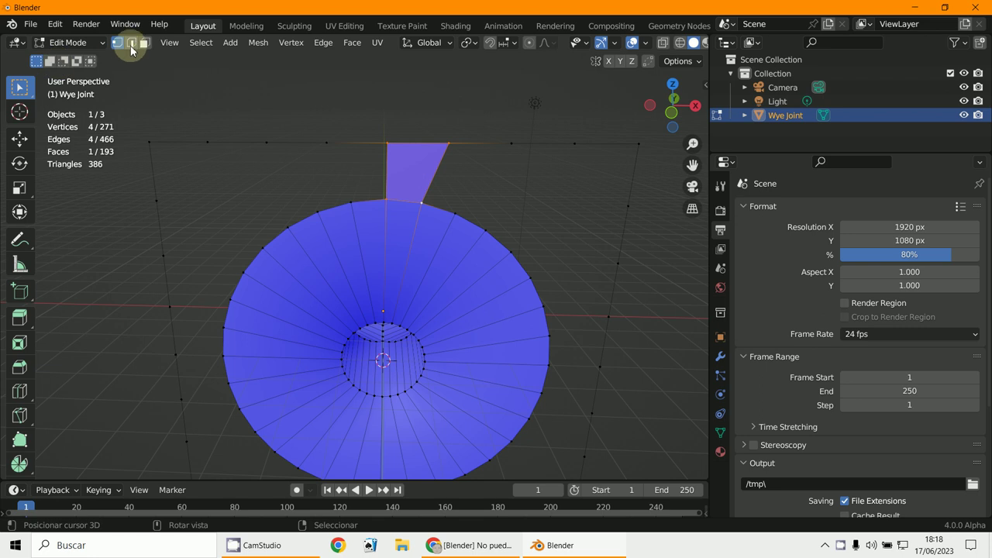
left_click(438, 167)
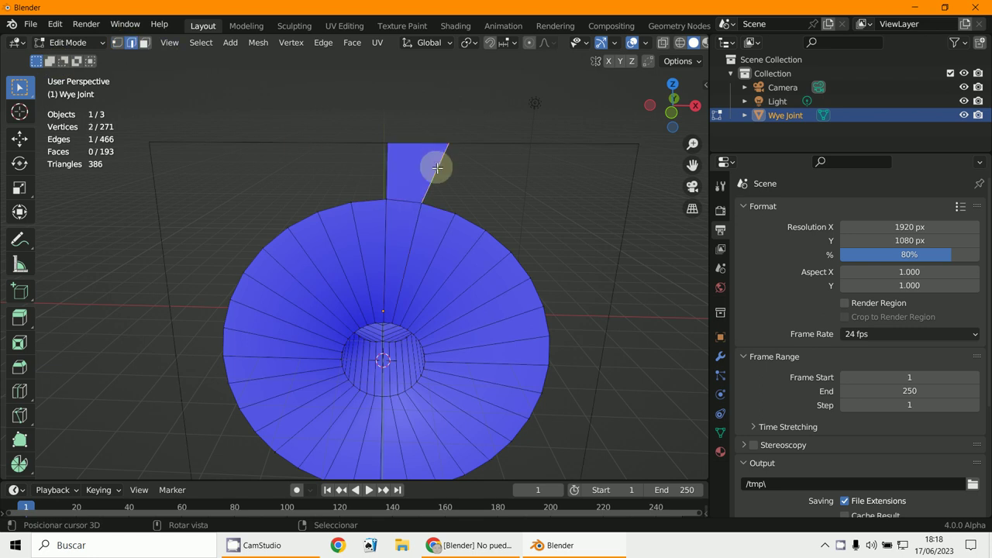
key("f")
key("f")
key("f")
key("f")
key("f")
key("f")
key("f")
key("f")
key("f")
key("f")
key("f")
key("f")
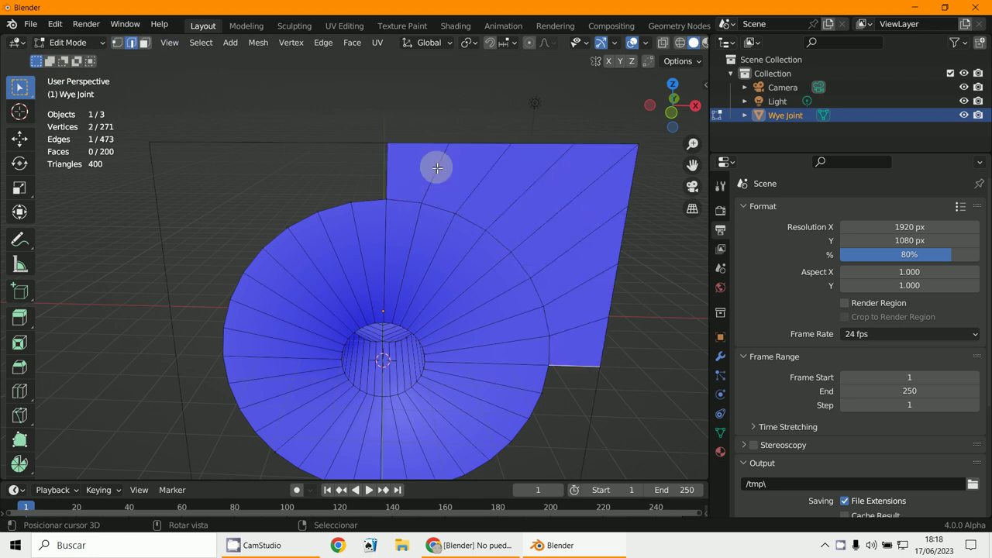
key("f")
key("f")
key("f")
key("f")
key("f")
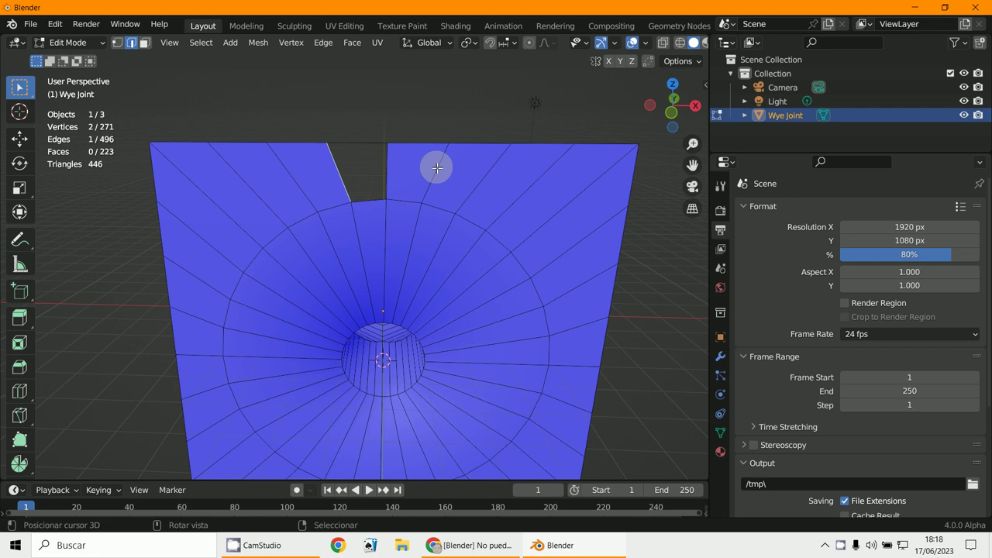
scroll(436, 165, "down", 2)
middle_click_drag(437, 164, 411, 252)
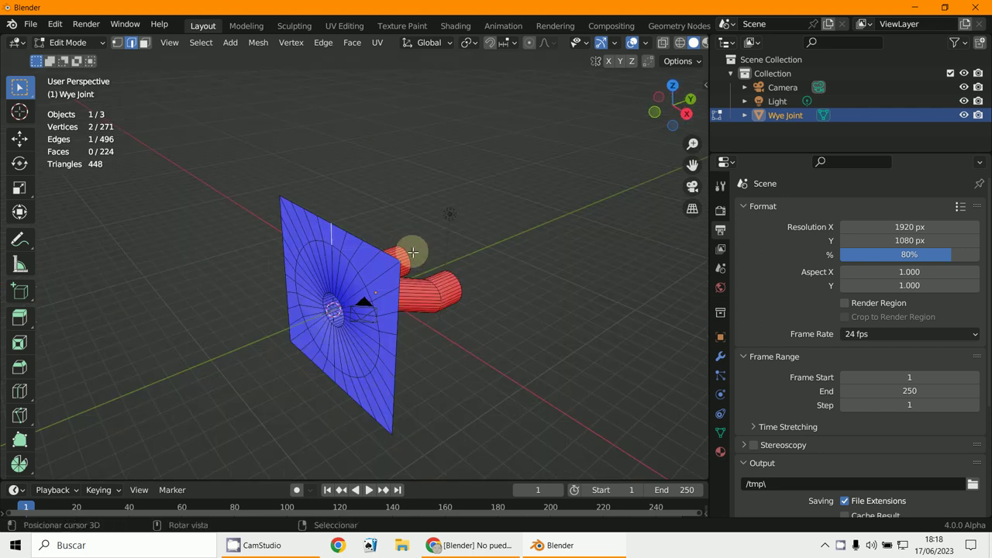
Return to Object Mode and shade the Wye Joint flat
left_click(55, 44)
left_click(74, 58)
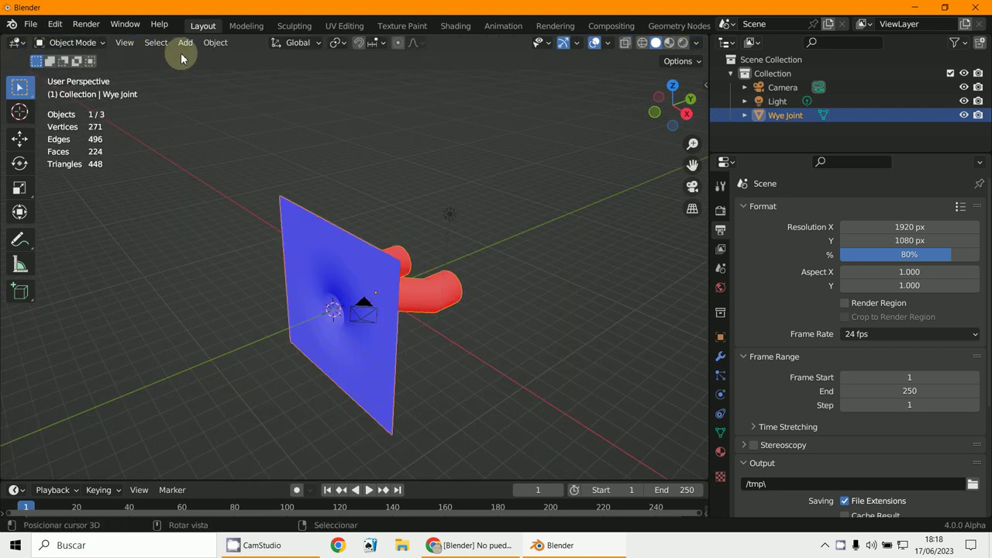
left_click(214, 43)
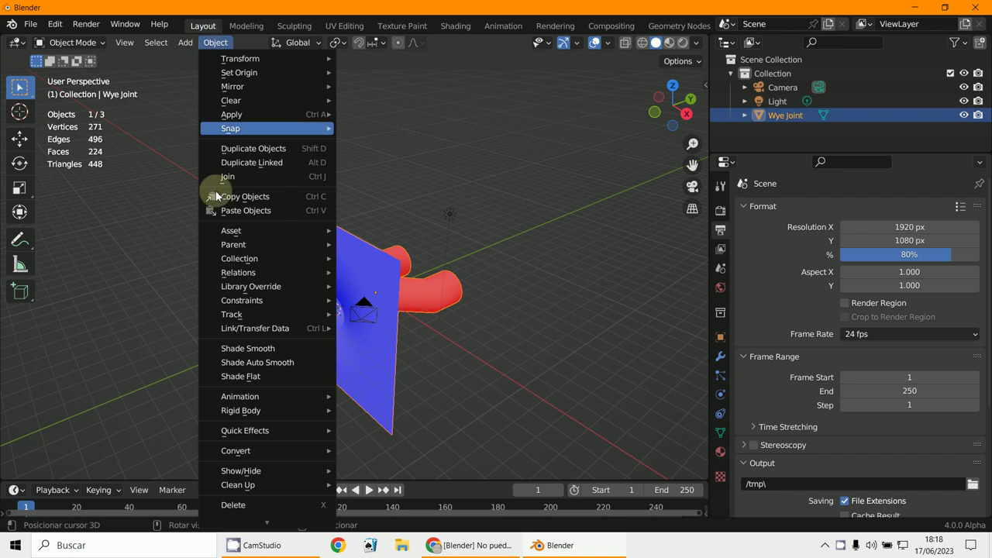
left_click(241, 378)
In Edit Mode, extrude the square panel's outer edge loop about 6.82 m along Y to enclose the Y pipe
middle_click_drag(340, 304, 482, 285)
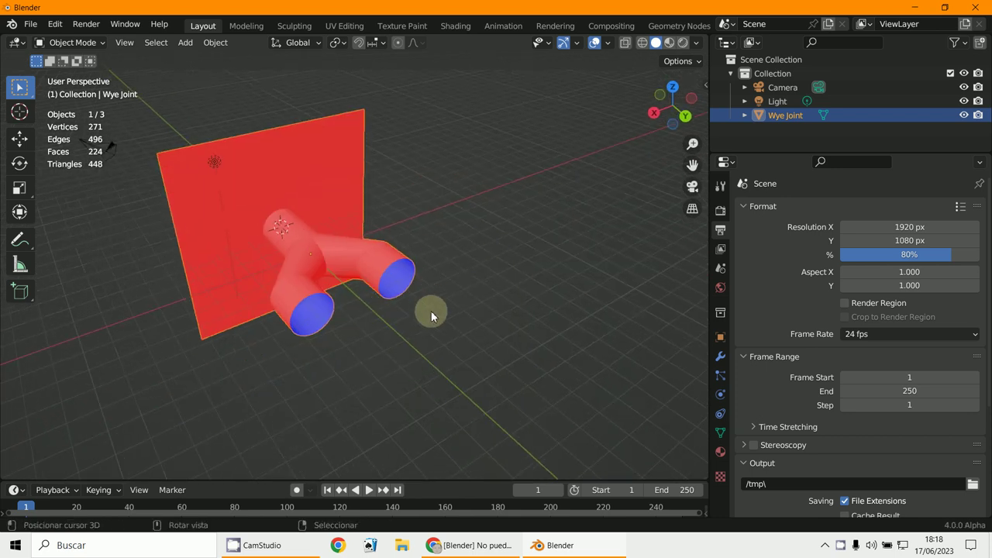
middle_click_drag(383, 285, 341, 274)
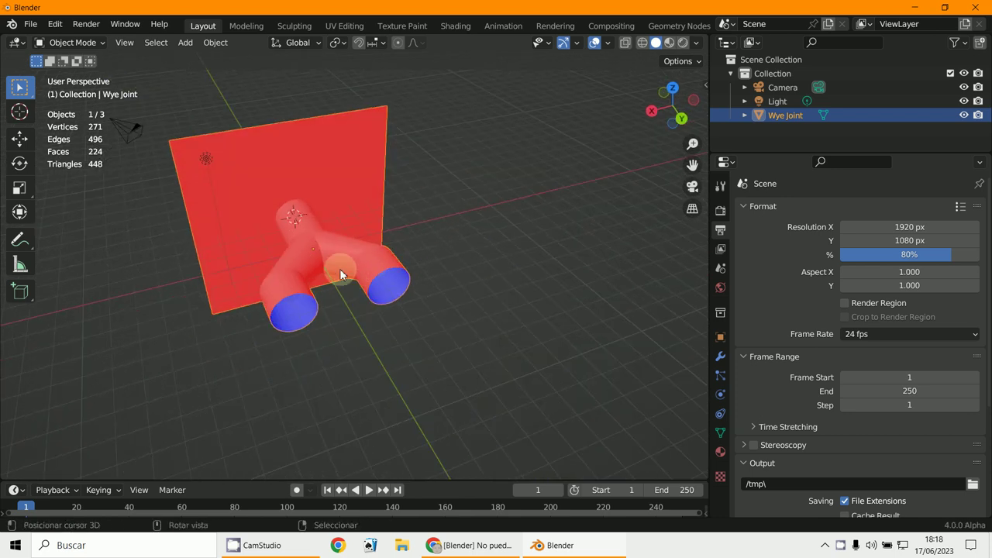
middle_click_drag(414, 124, 489, 322)
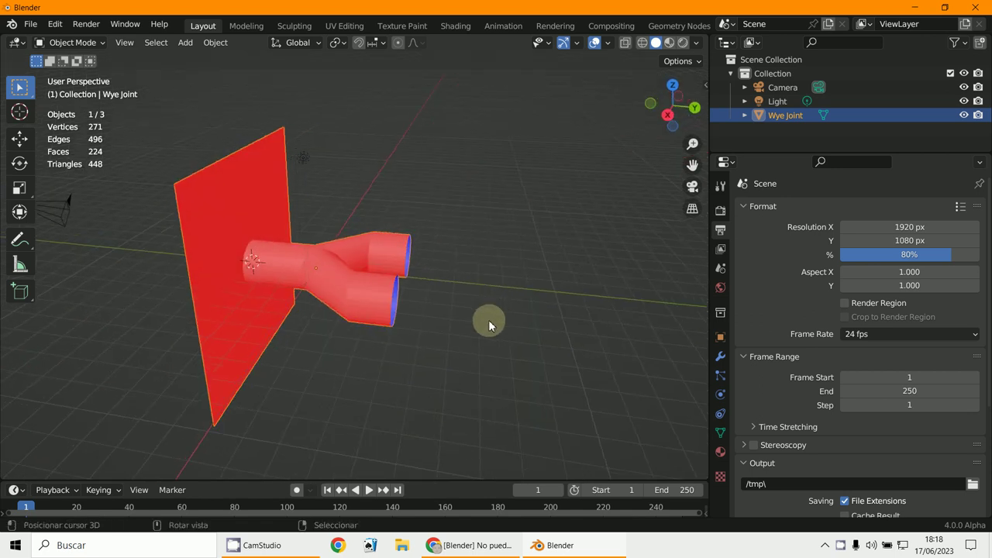
left_click(71, 45)
left_click(67, 72)
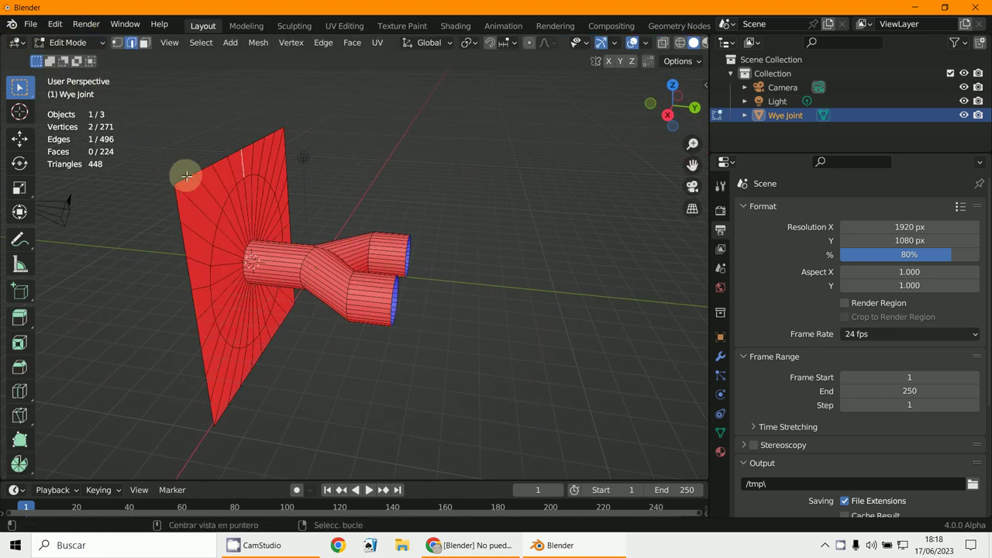
left_click(216, 163, "alt")
key("e")
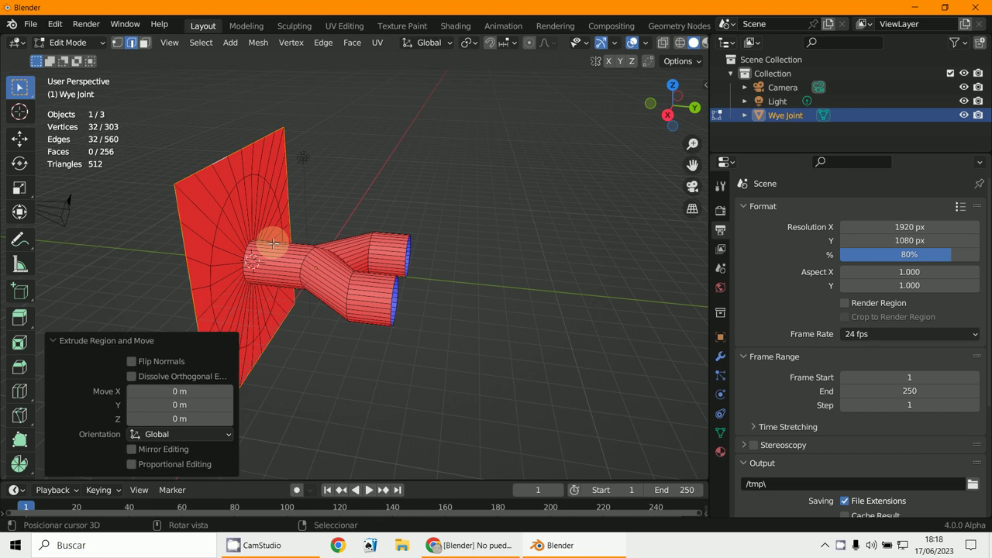
key("g")
key("y")
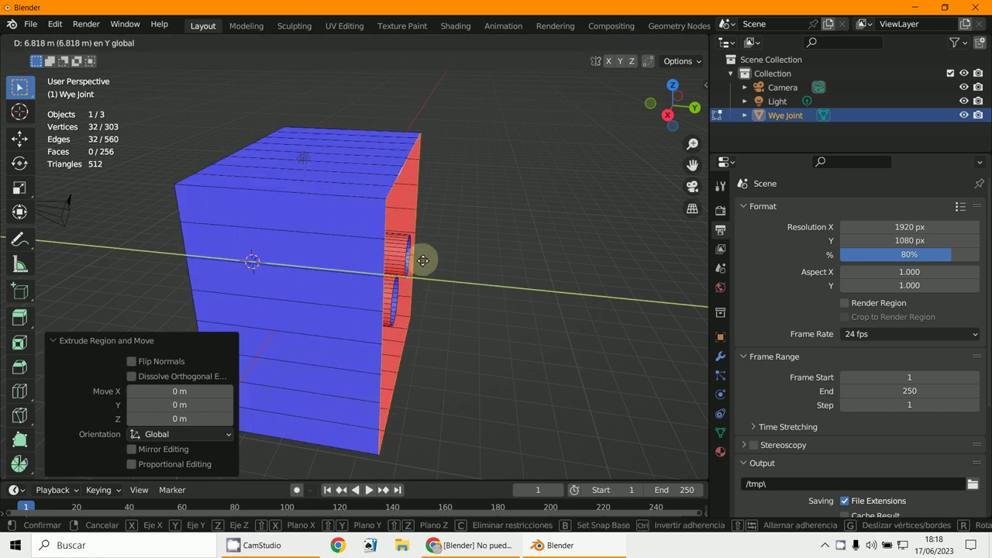
left_click(421, 262)
Fill a face between the two facing rim edges at mid-height on the inner sides of the two branch openings
middle_click_drag(421, 262, 267, 284)
scroll(342, 265, "up", 2)
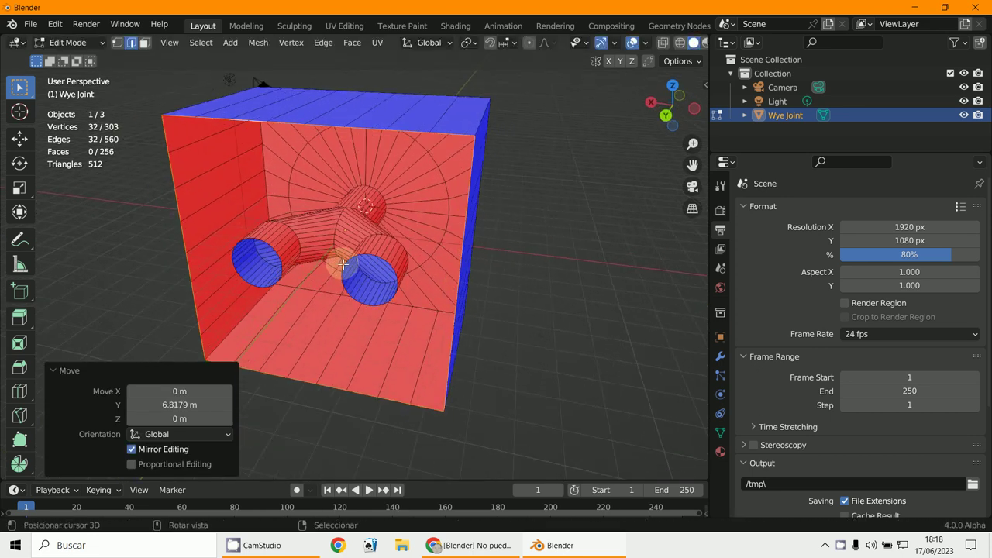
middle_click_drag(450, 215, 458, 235)
middle_click_drag(364, 226, 377, 283)
scroll(377, 283, "up", 3)
scroll(378, 283, "up", 5)
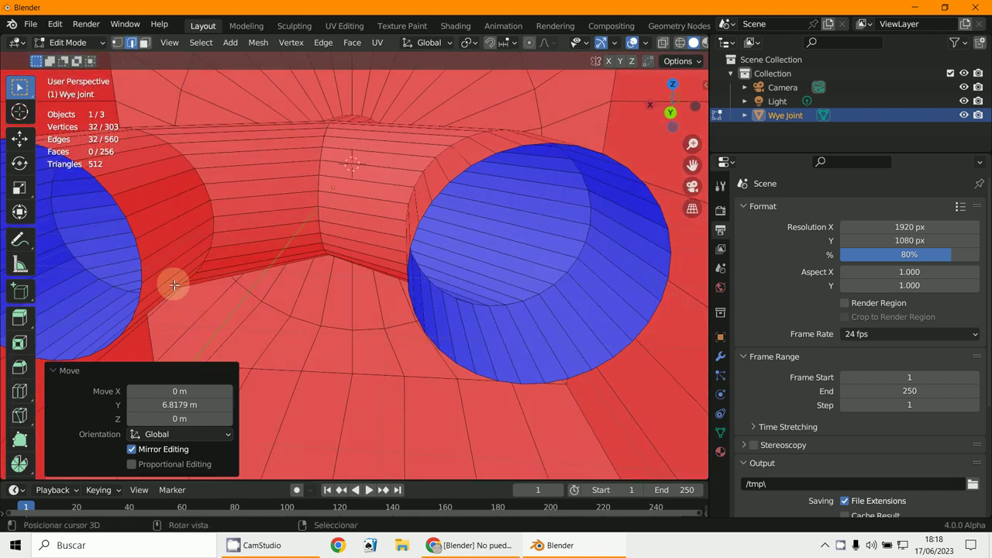
left_click(146, 267)
middle_click_drag(146, 267, 392, 234)
key("f")
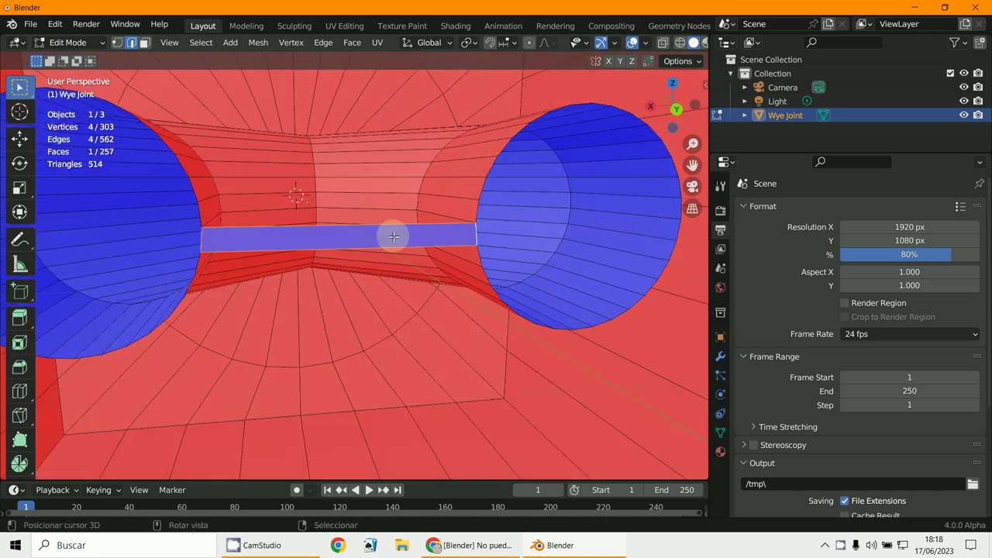
Fill the gap between the two branch openings upwards, face by face, from the first strip's upper open edge
left_click(380, 224)
key("f")
key("f")
key("f")
key("f")
key("f")
key("f")
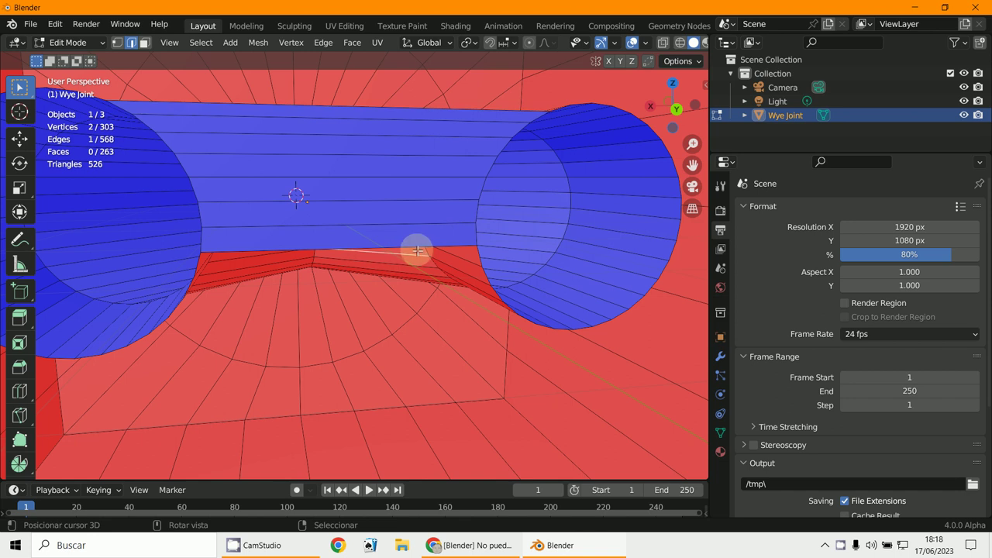
Fill the gap between the branch openings downwards, face by face, from the first strip's lower open edge
key("f")
key("f")
key("f")
key("f")
key("f")
key("f")
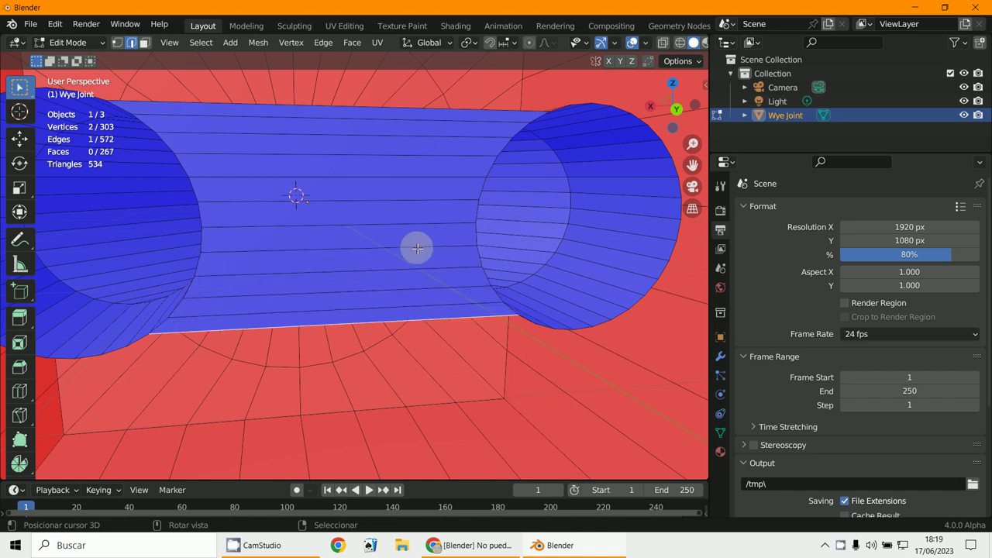
Add one centred loop cut across the faces bridging the two branch openings, without sliding it
scroll(417, 248, "down", 5)
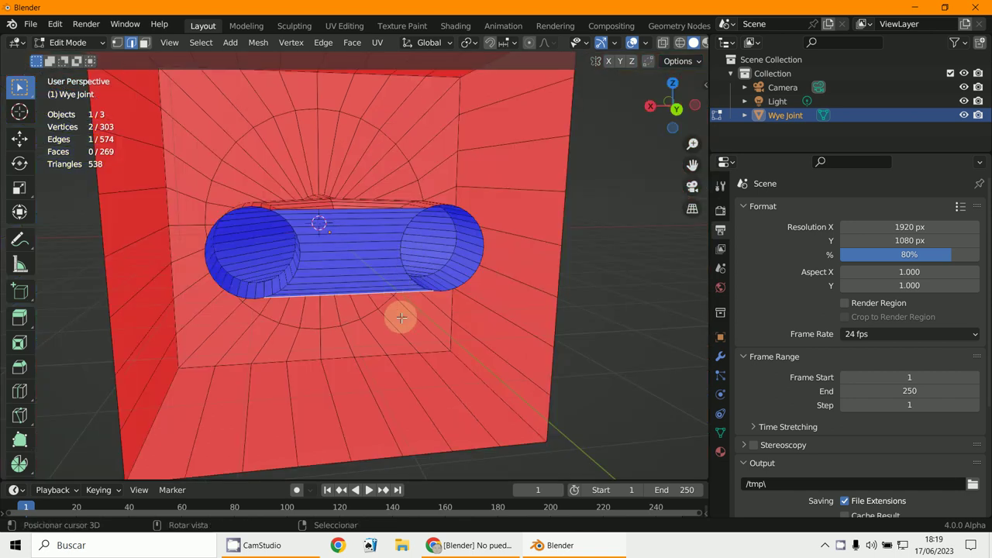
scroll(377, 277, "up", 4)
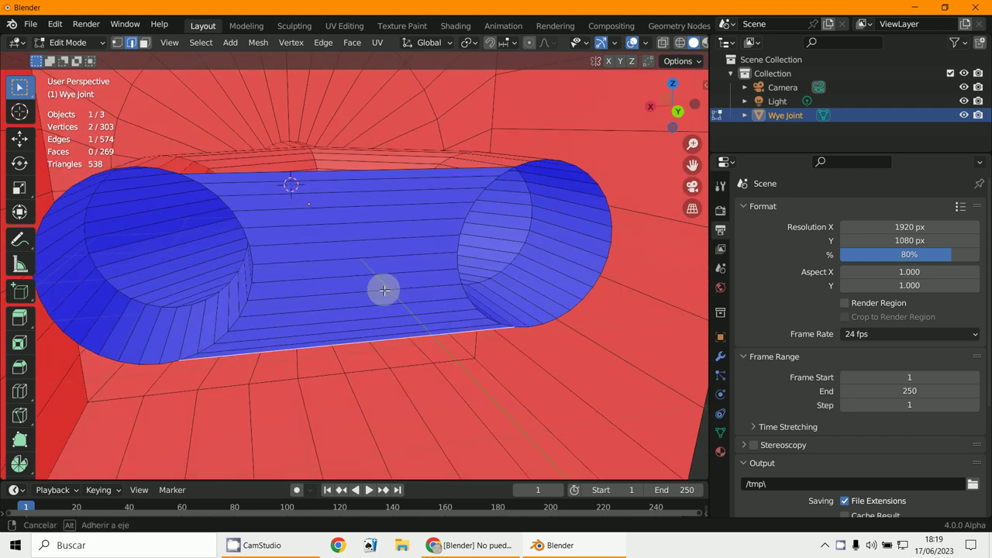
key("ctrl+r")
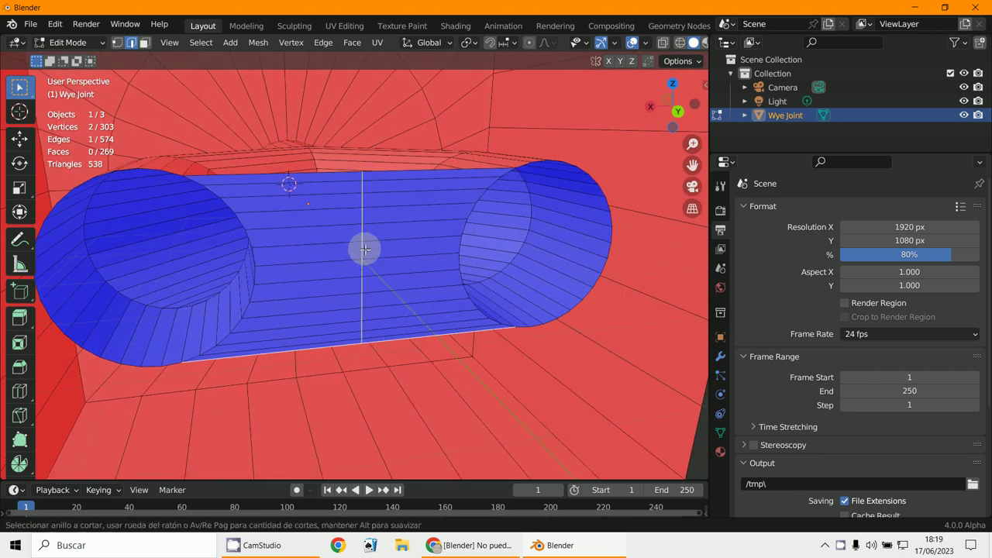
left_click(366, 249)
right_click(365, 248)
Fill two faces joining the bridge's split lower edges to two neighbouring middle edges on the box's lower rim
middle_click_drag(407, 349, 408, 270, "shift")
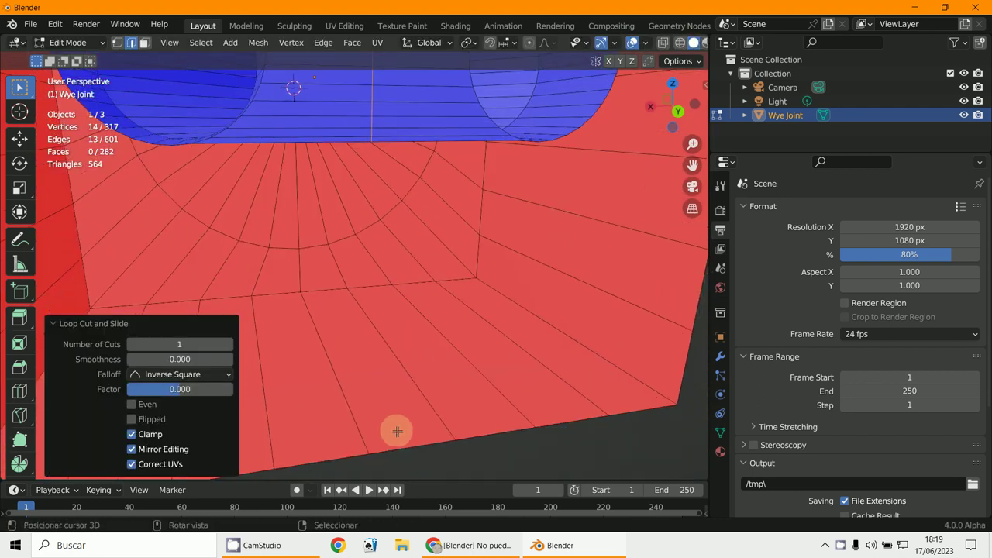
left_click(396, 447)
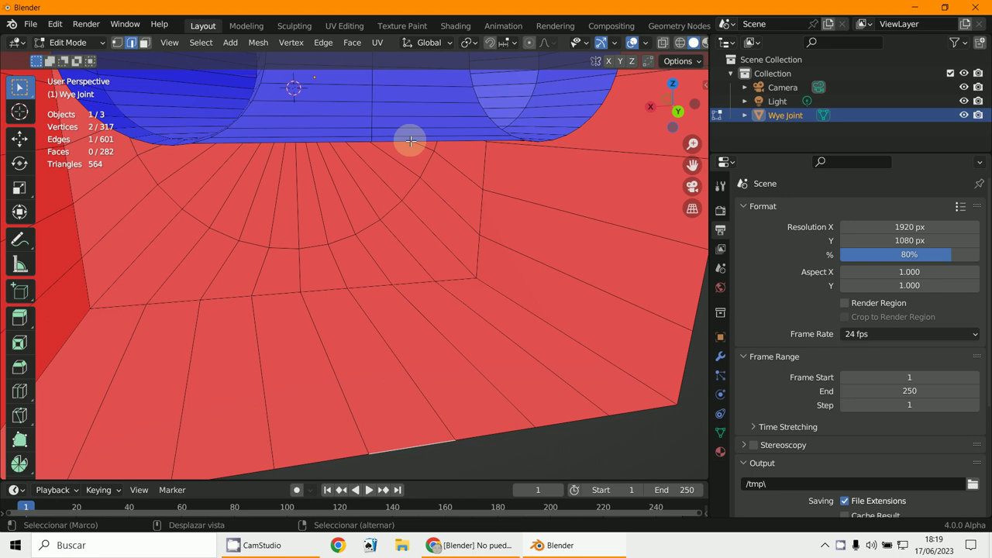
key("f")
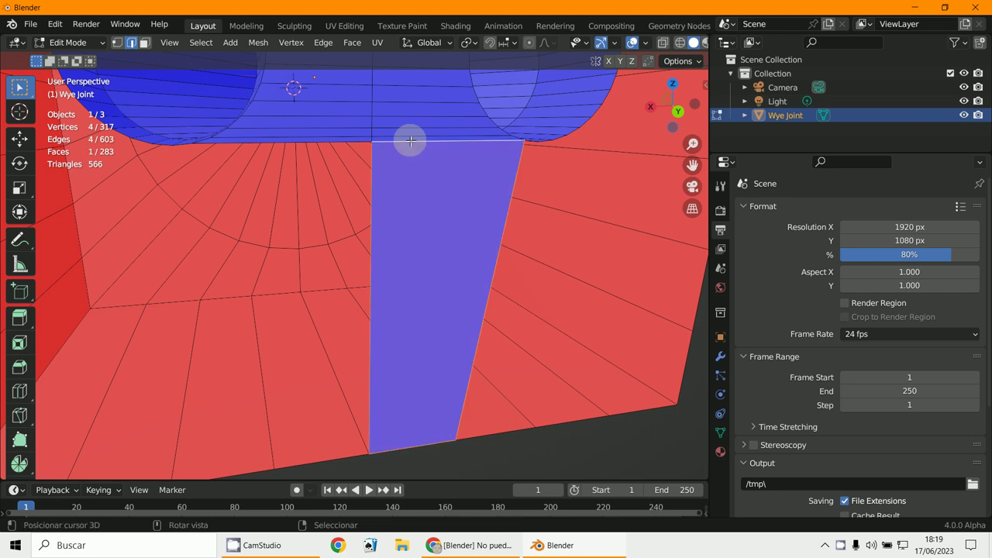
left_click(349, 142)
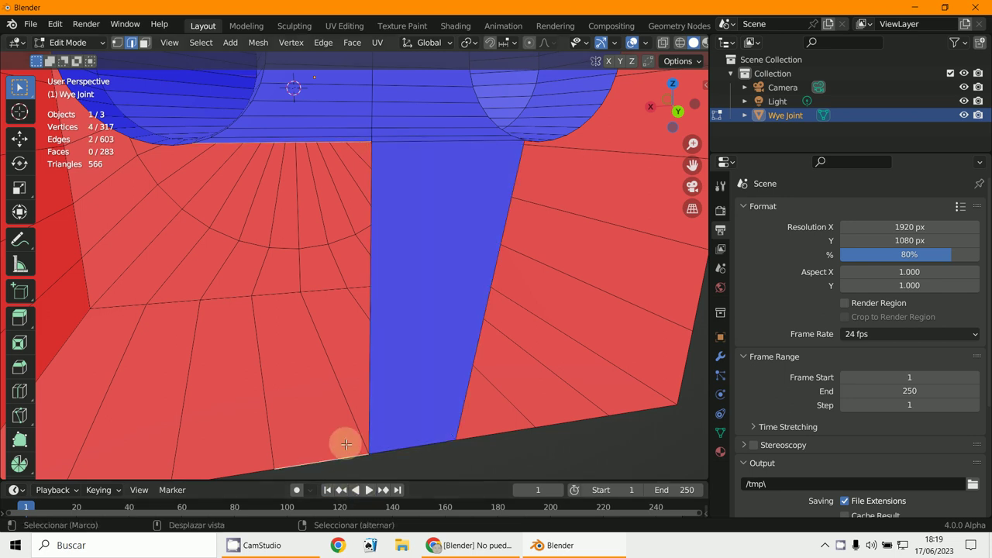
key("f")
Fill two faces joining the bridge's split upper edges to the matching middle edges on the box's upper rim
left_click(481, 335)
middle_click_drag(481, 334, 453, 288)
scroll(400, 316, "up", 4)
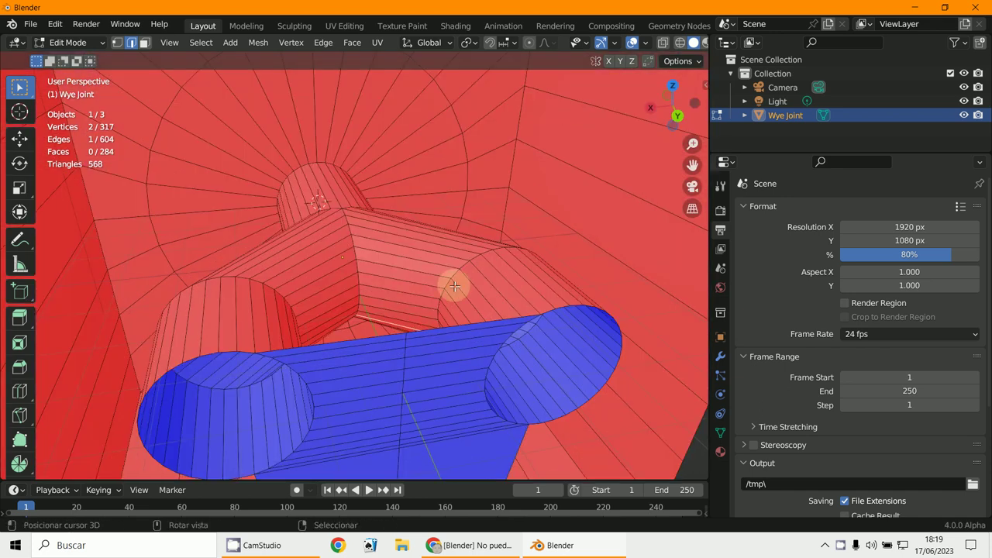
scroll(445, 330, "down", 4)
mouse_move(445, 330)
middle_mouse_down()
mouse_move(455, 261)
mouse_move(457, 349)
mouse_move(450, 306)
mouse_move(452, 321)
middle_mouse_up()
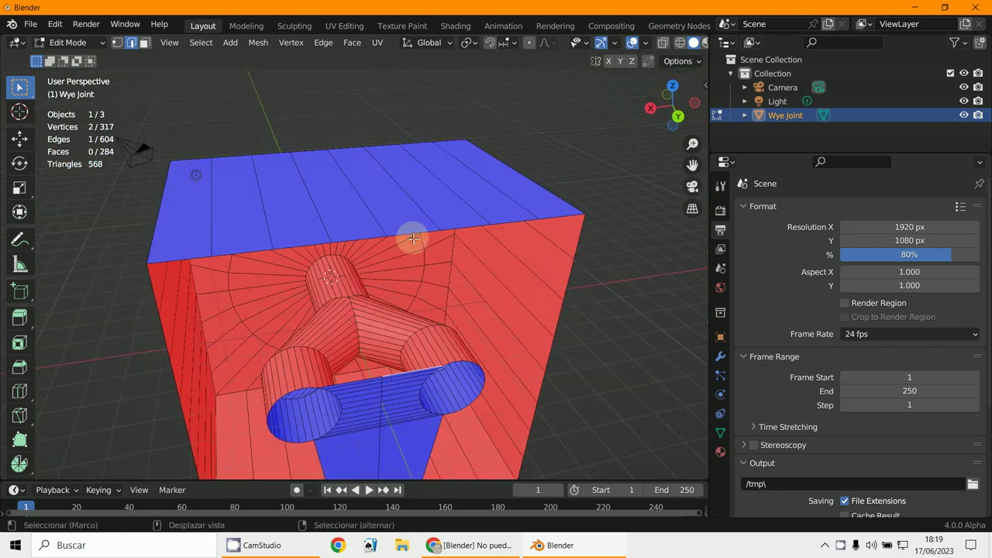
key("f")
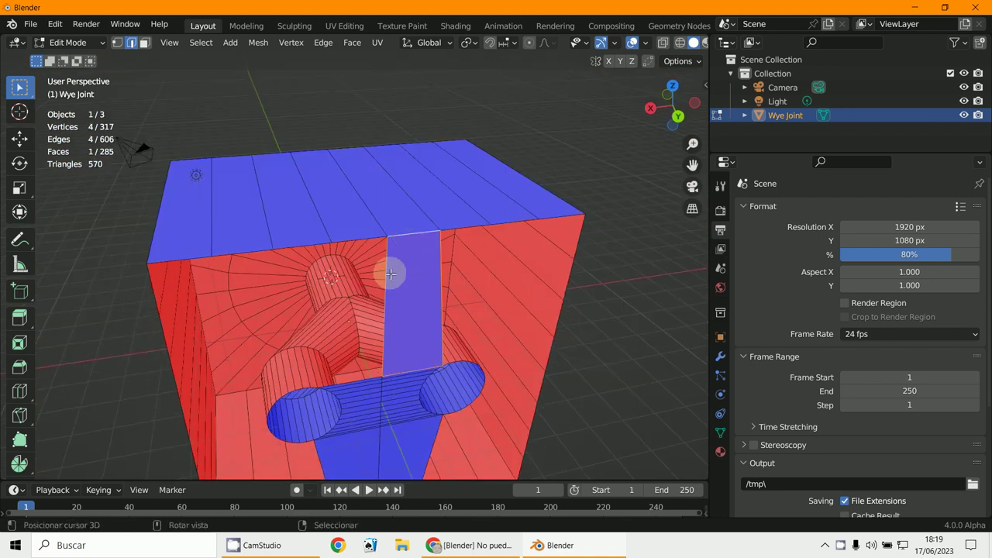
left_click(390, 273)
key("f")
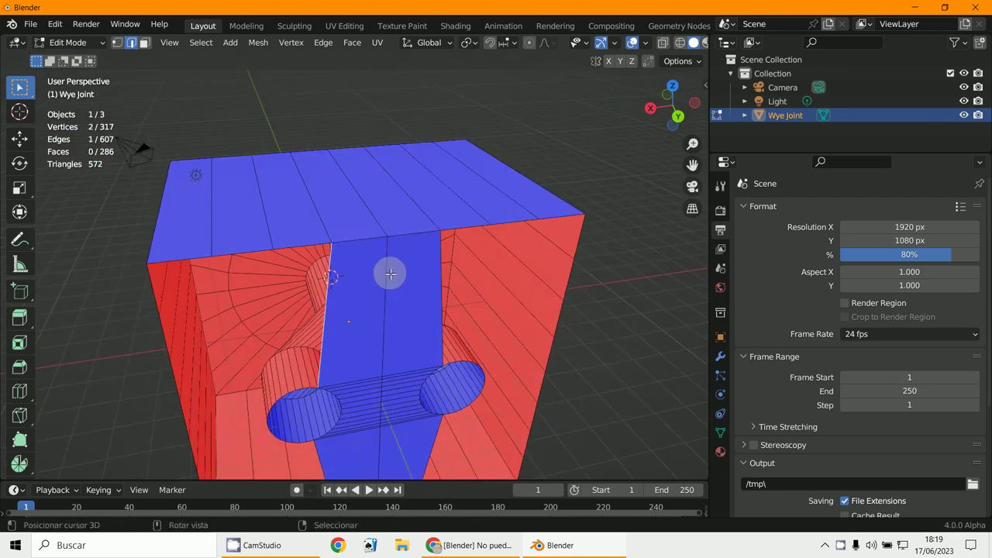
Select the boundary loop of each remaining opening around the two branch ends and close it with a triangulated Fill
middle_click_drag(388, 272, 436, 332)
left_click(424, 293, "alt")
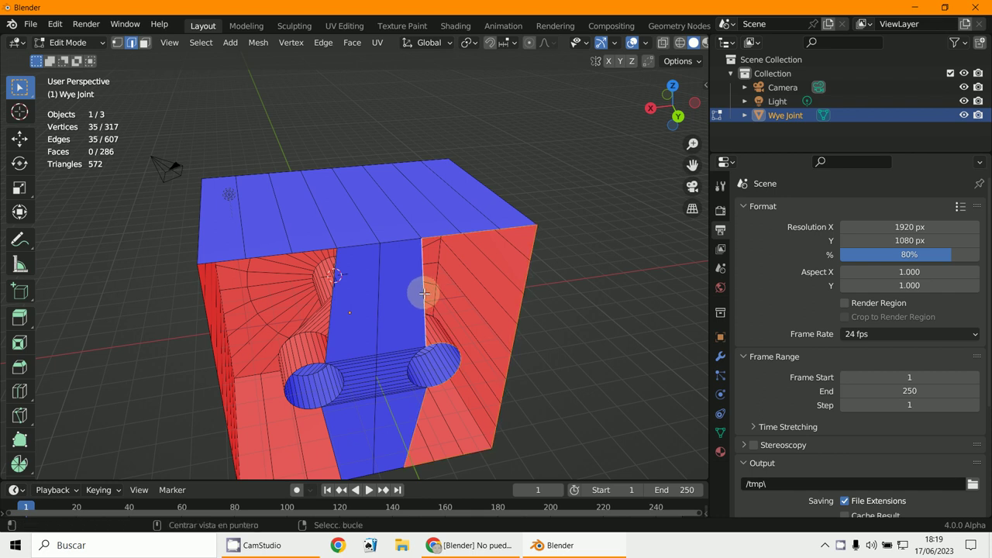
key("alt+f")
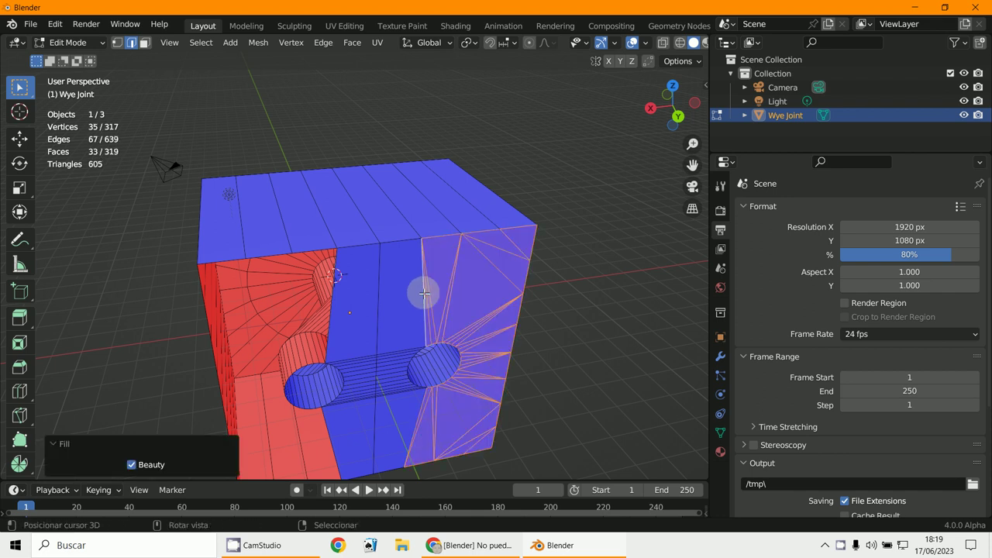
left_click(334, 309, "alt")
key("alt+f")
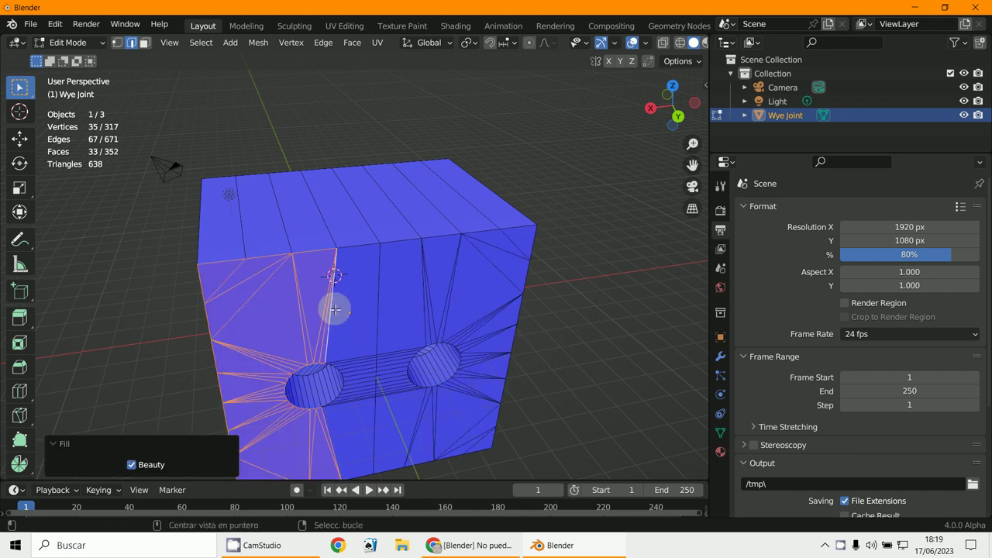
Return to Object Mode, with X-ray display on and the Face Orientation overlay off
middle_click_drag(395, 339, 272, 264)
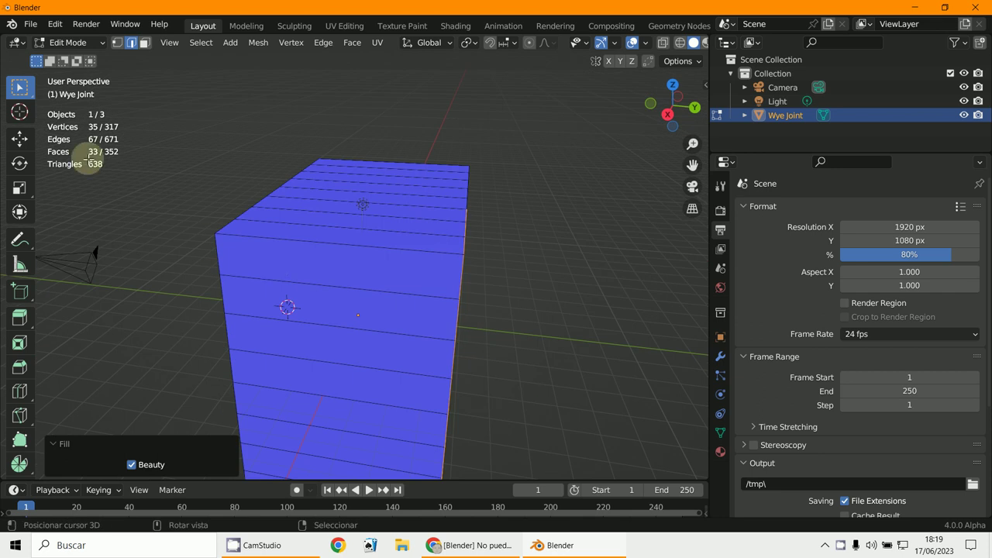
left_click(70, 43)
left_click(74, 58)
middle_click_drag(334, 217, 286, 243)
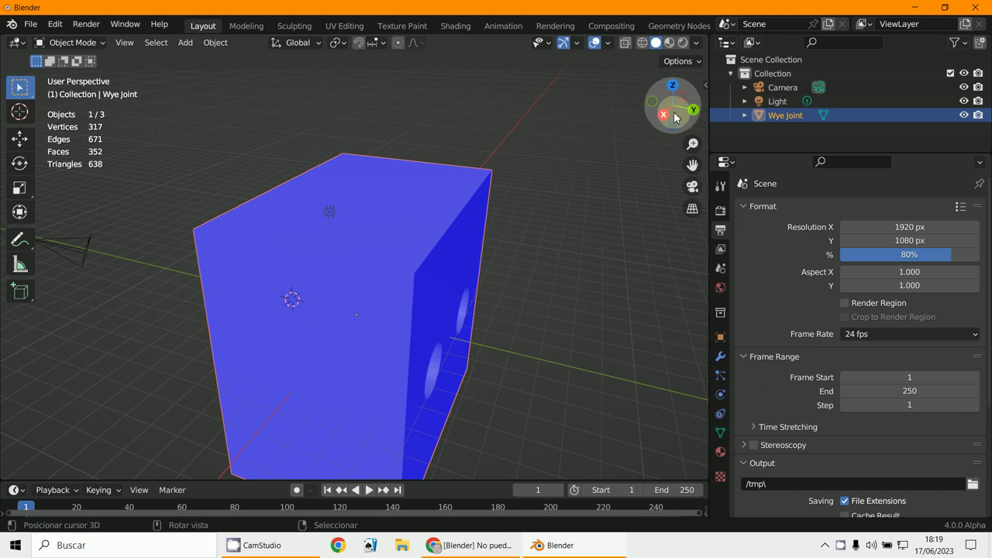
left_click(627, 44)
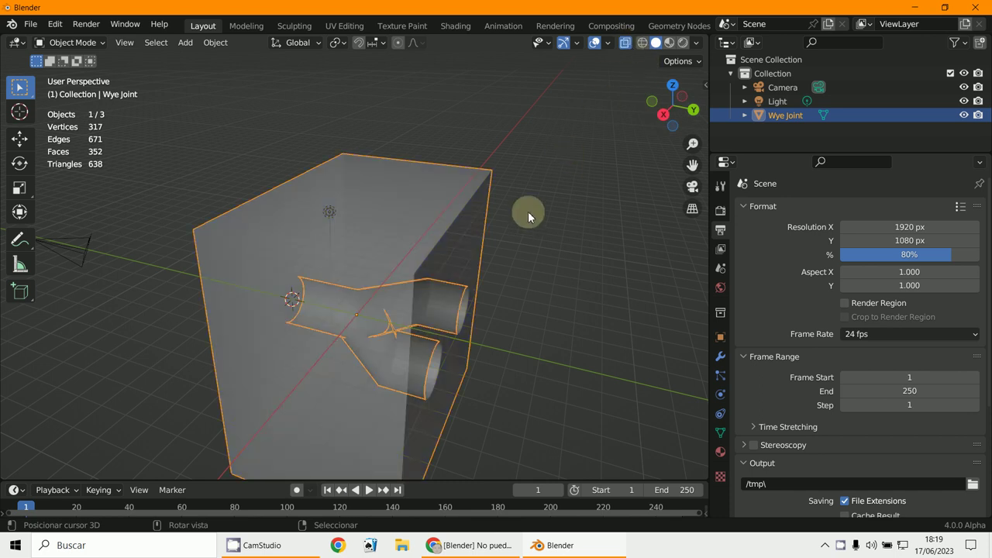
middle_click_drag(528, 216, 482, 335)
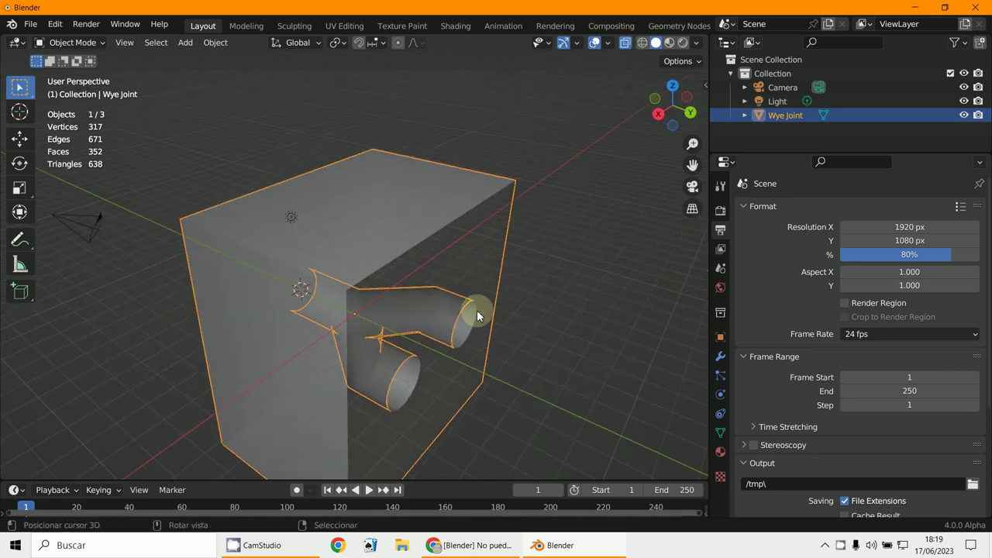
middle_click_drag(315, 318, 370, 340)
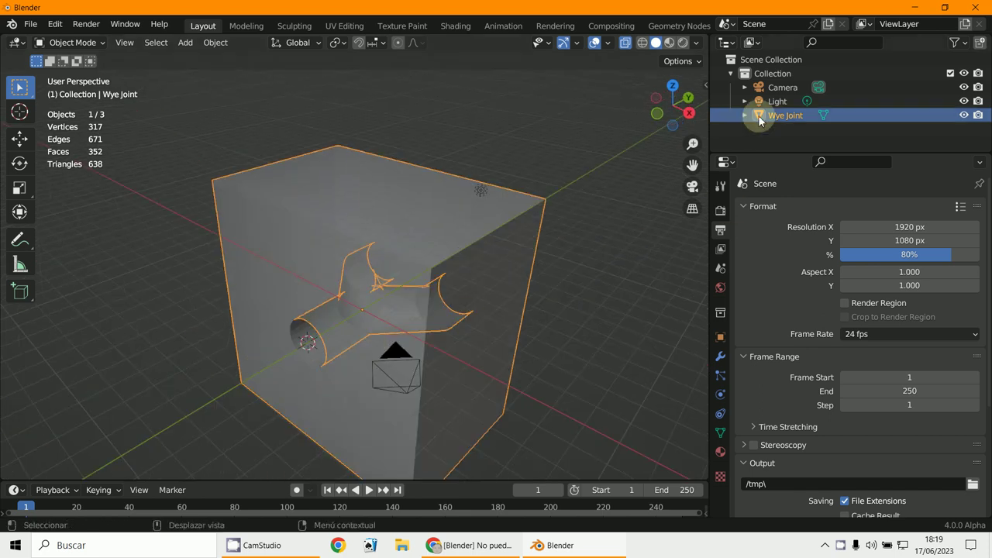
left_click(609, 43)
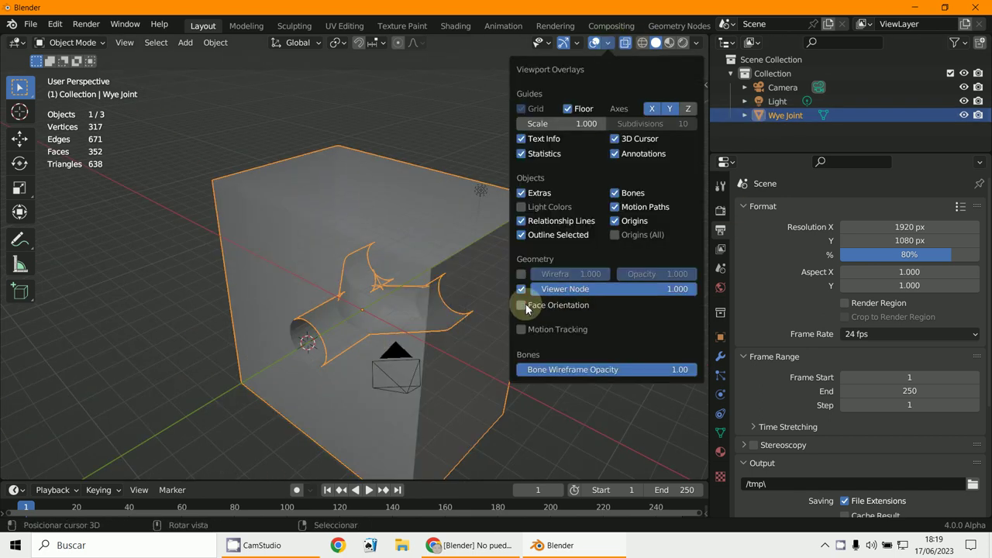
In the right orthographic view, move all vertices at the box's branch-opening end about 3.79 m along Y
middle_click_drag(434, 322, 397, 330)
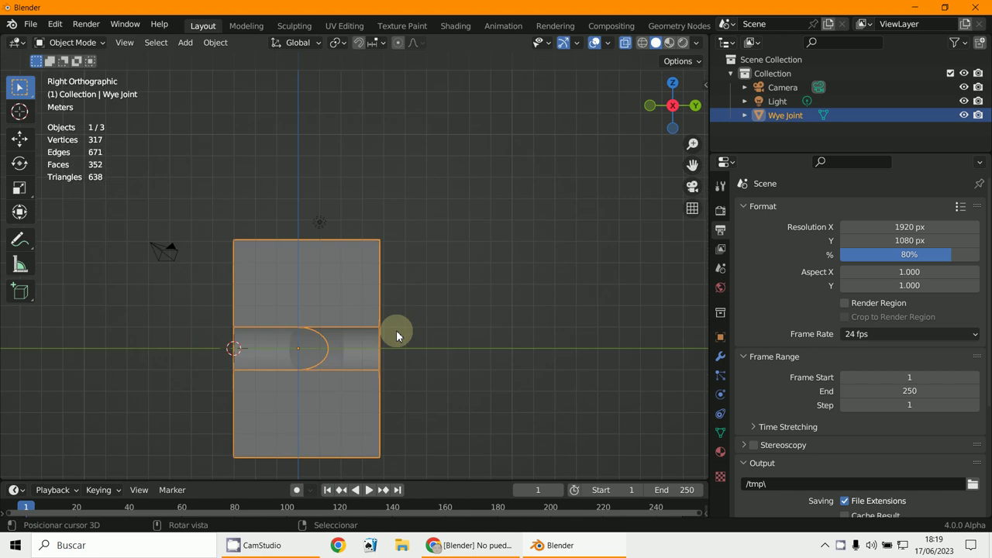
left_click(99, 45)
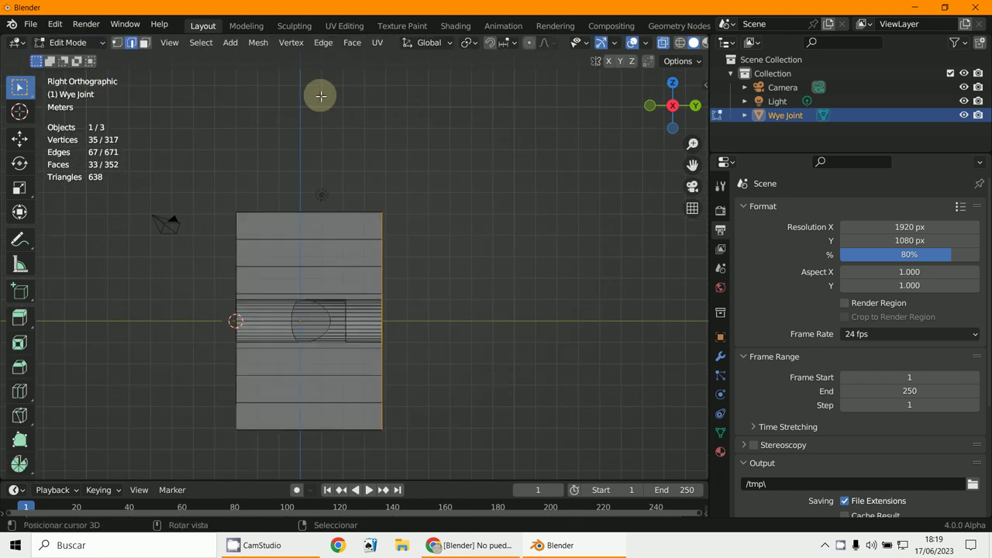
left_click(117, 44)
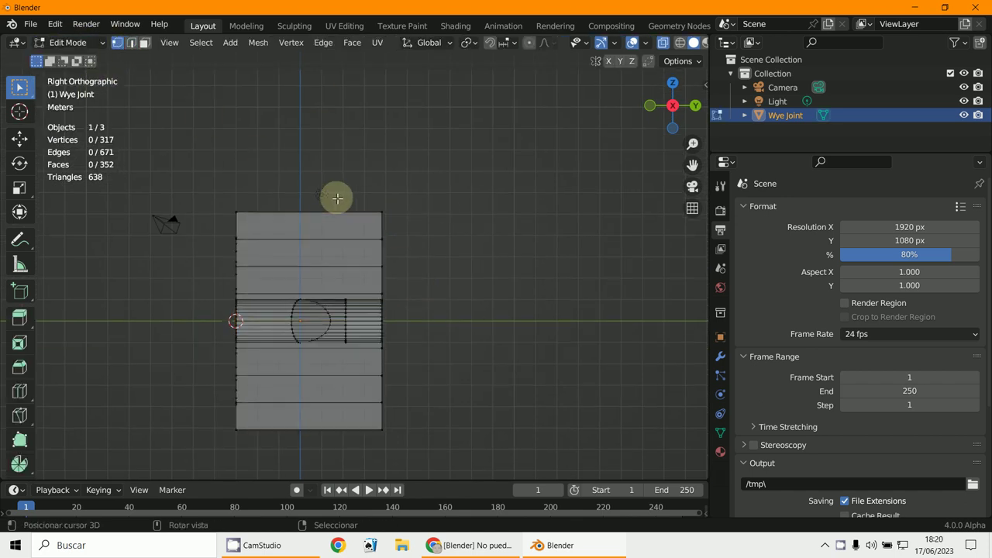
left_click_drag(359, 171, 433, 451)
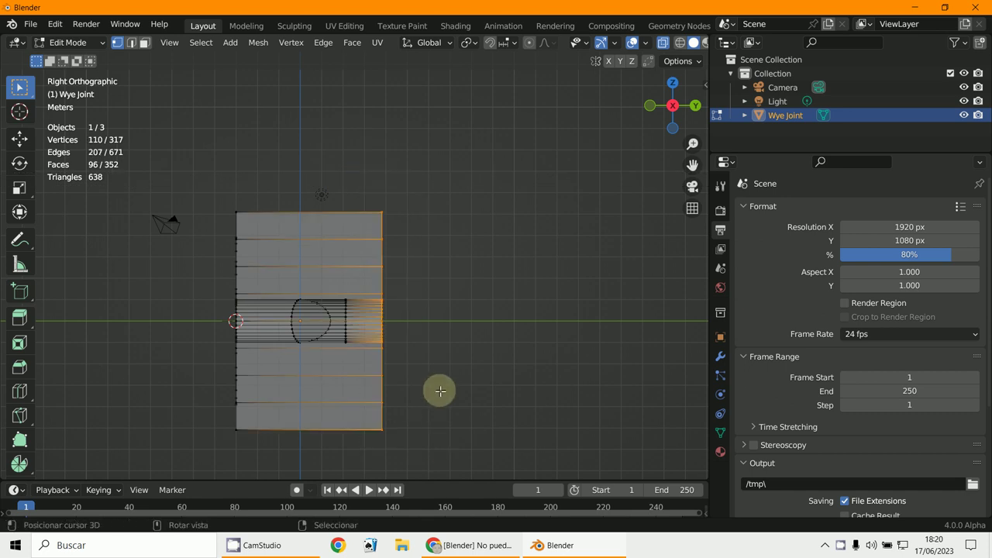
key("g")
left_click(518, 403)
middle_click_drag(518, 403, 494, 431)
Return to Object Mode and turn off X-ray to view the solid box from several sides
left_click(67, 42)
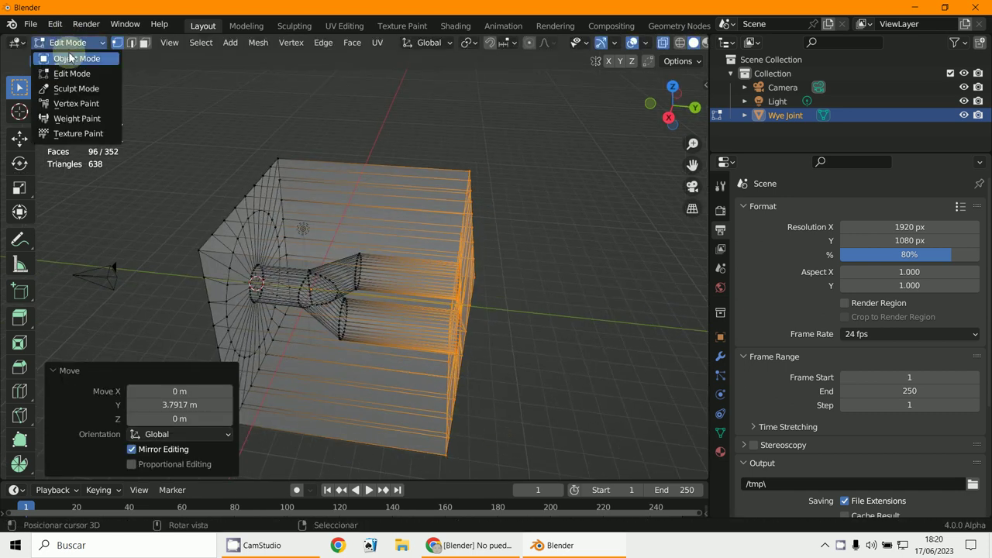
left_click(70, 59)
scroll(399, 348, "down", 3)
middle_click_drag(398, 348, 538, 306)
scroll(532, 308, "up", 2)
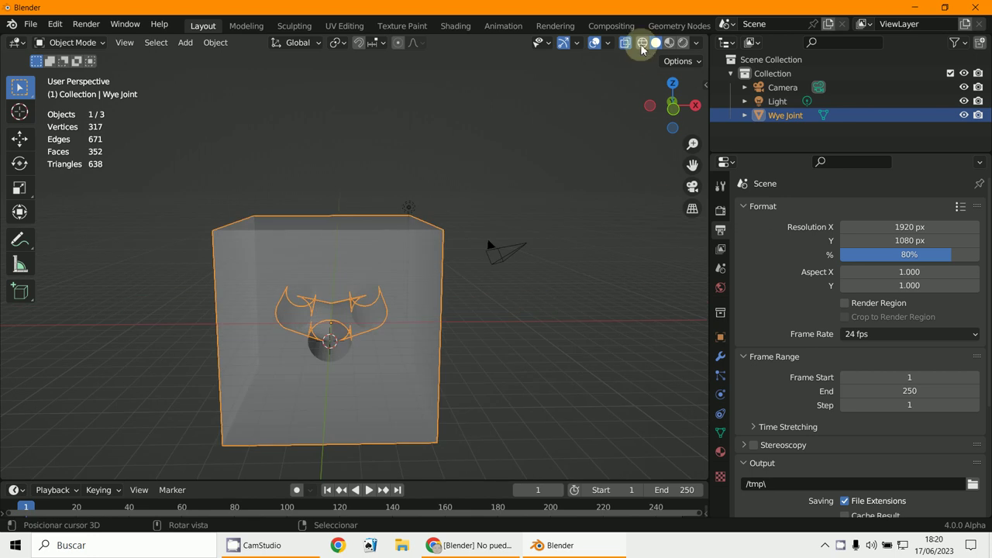
left_click(625, 44)
middle_click_drag(597, 256, 602, 325)
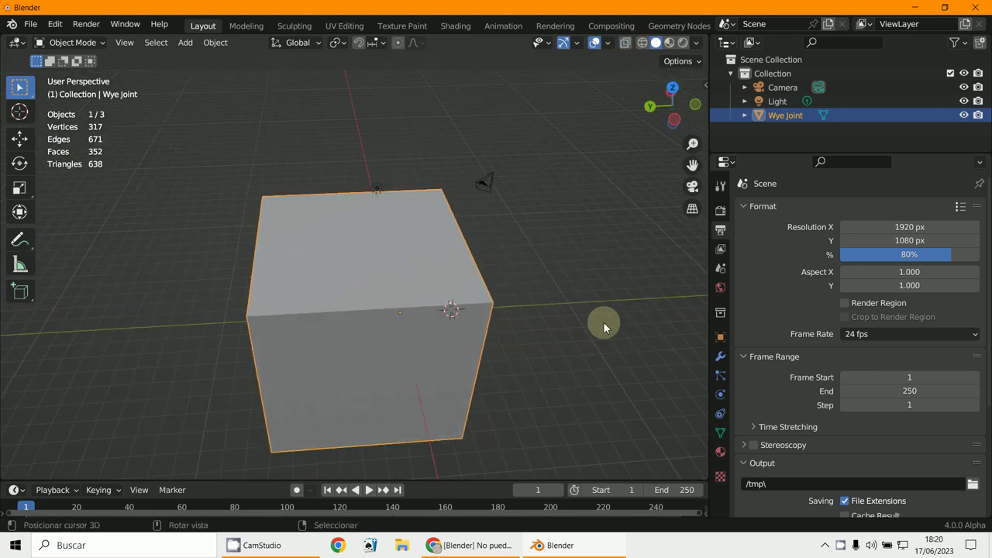
scroll(544, 376, "up", 3)
middle_click_drag(544, 376, 440, 412)
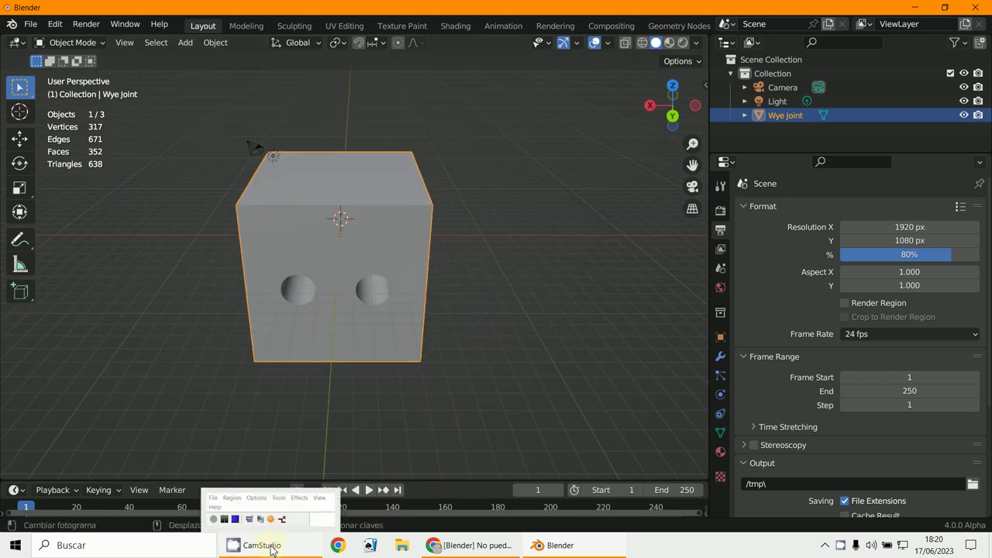